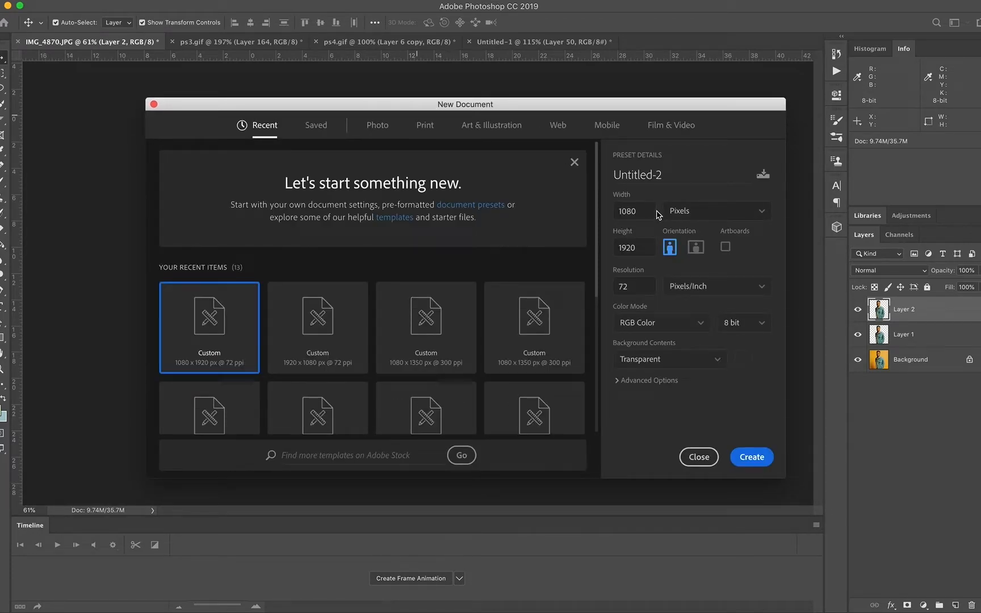
Create a new transparent document 4320 px wide and 1080 px high at a resolution of 300 pixels/inch
double_click(644, 212)
type("4320")
left_click(652, 262)
left_click(634, 286)
type("300")
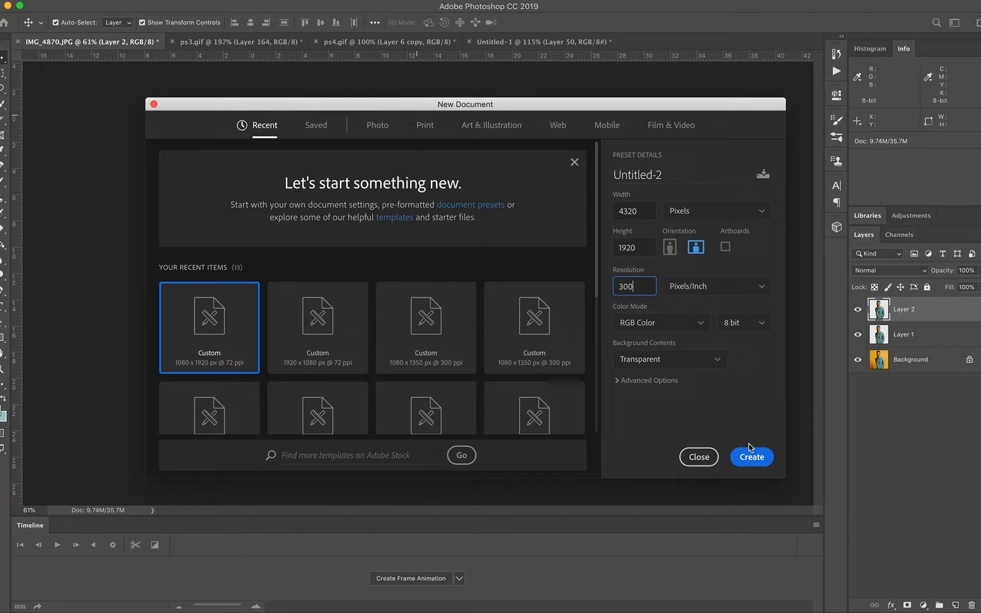
left_click(624, 248)
key("BackSpace")
key("BackSpace")
key("Right")
type("80")
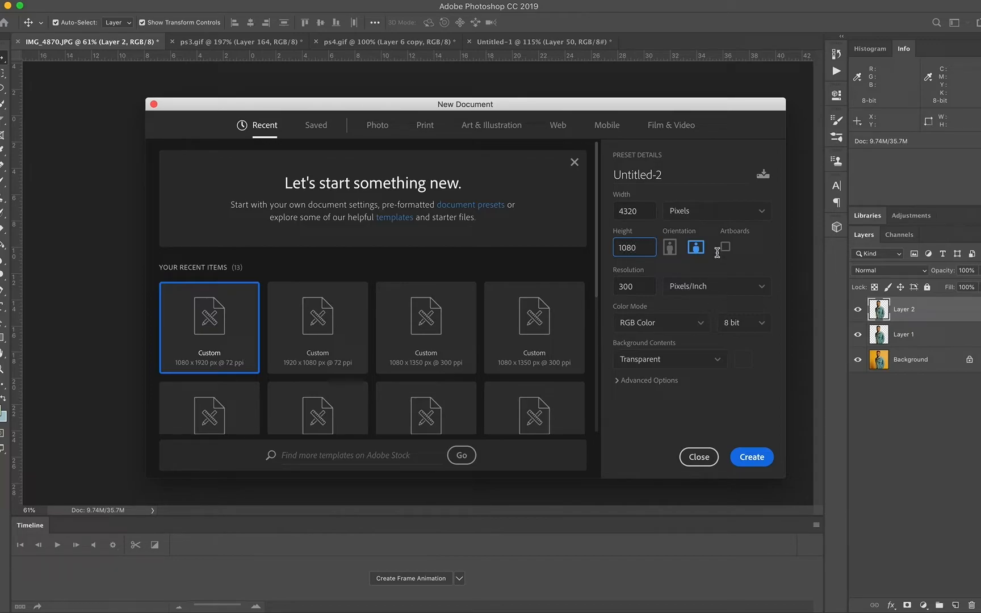
key("Return")
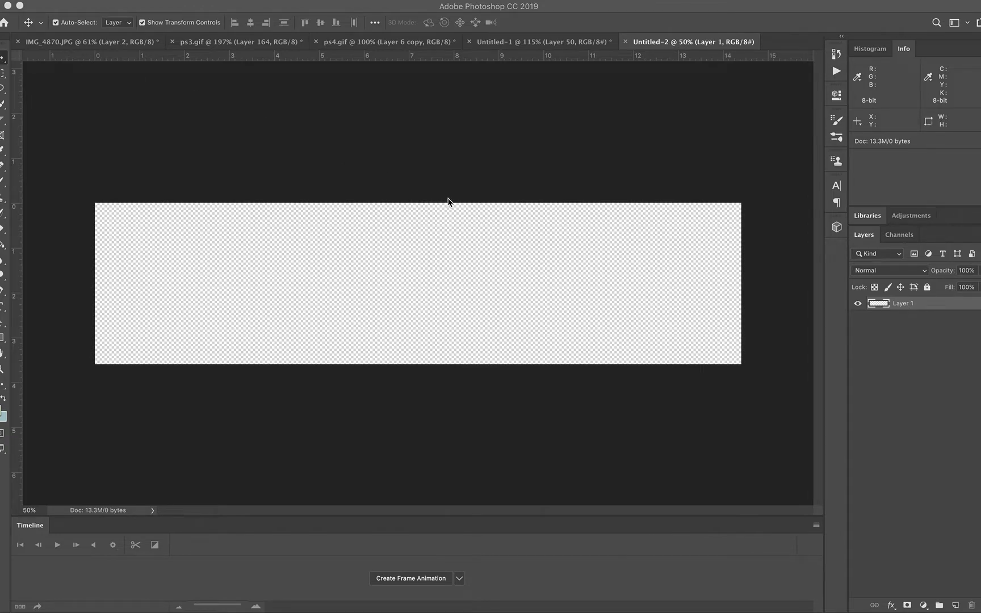
Add a new guide layout that divides the canvas into 4 columns
left_click(343, 4)
left_click(521, 218)
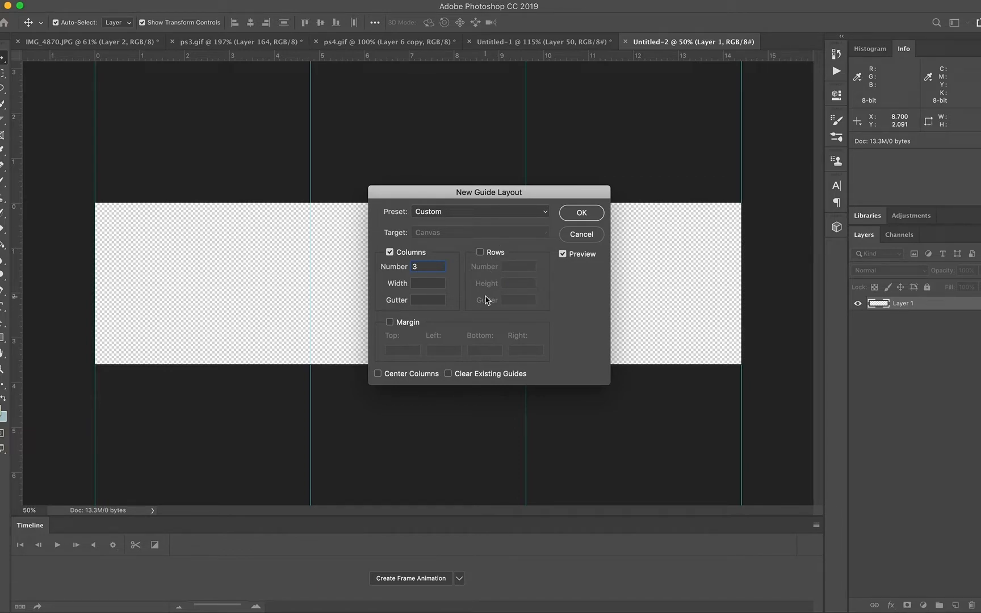
key("BackSpace")
type("4")
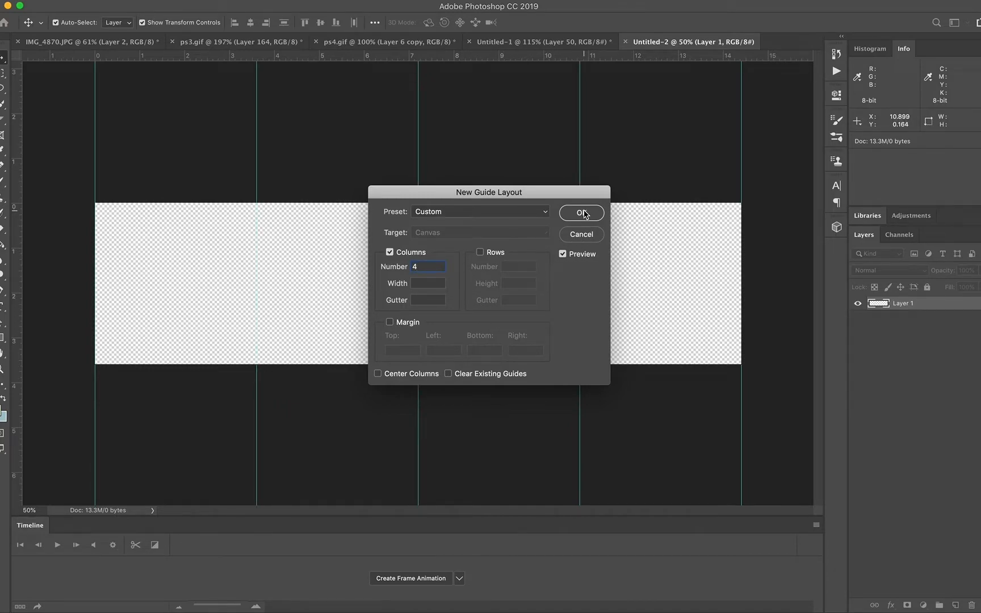
left_click(564, 256)
left_click(565, 256)
left_click(582, 213)
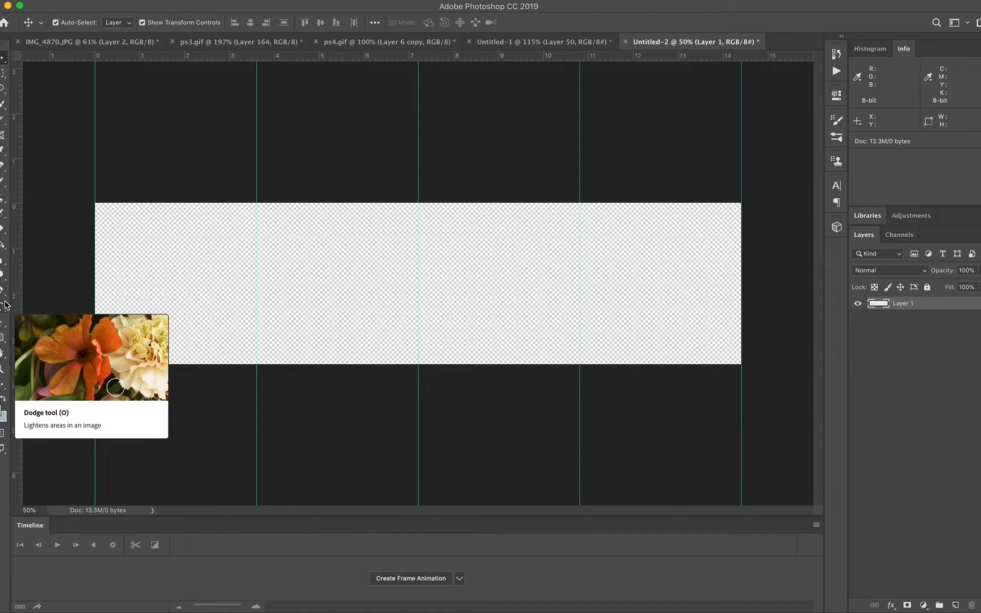
Use the Slice tool to create slices from the guides
left_click(4, 323)
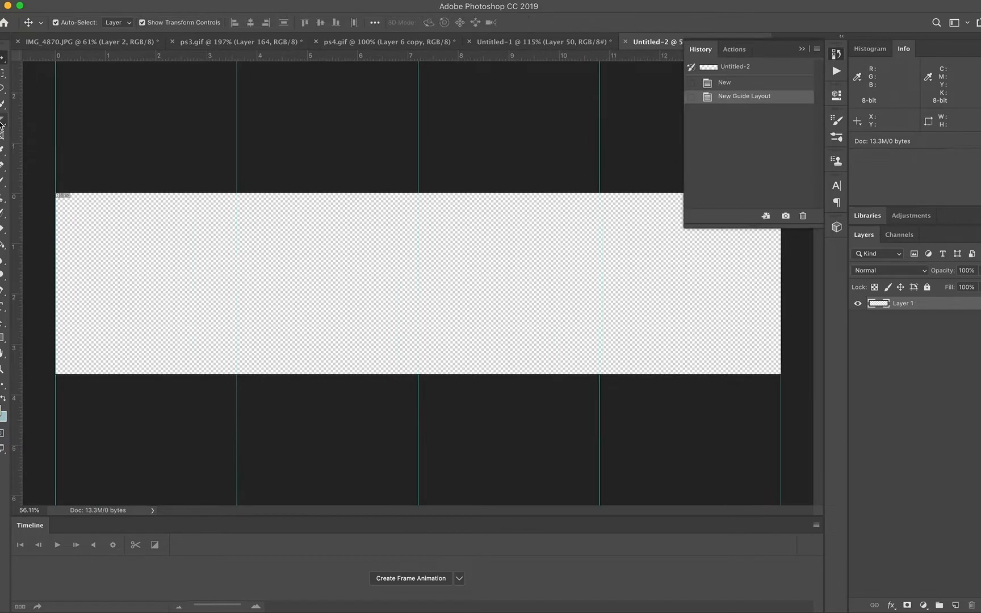
left_click(3, 125)
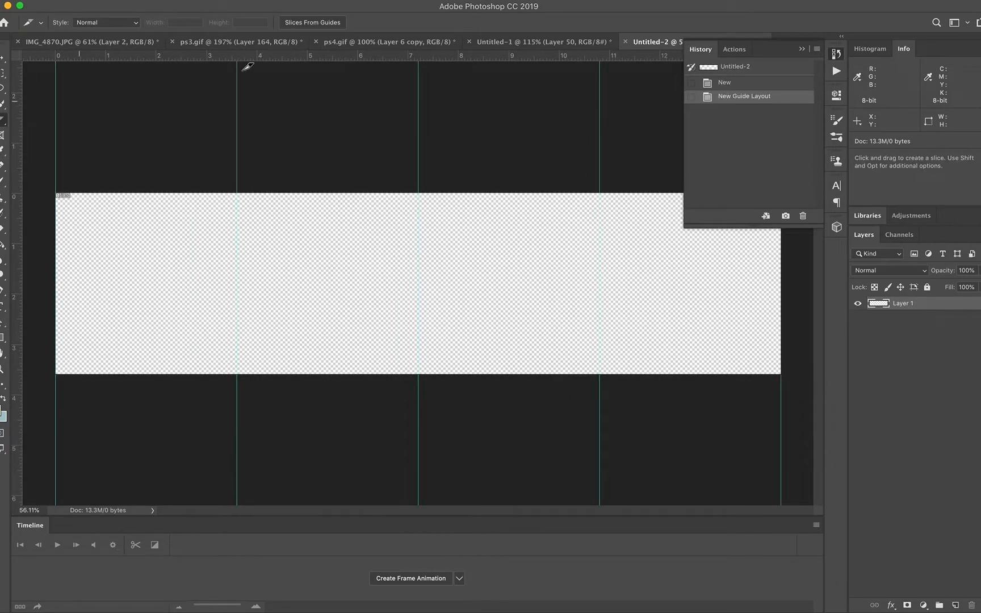
left_click(322, 23)
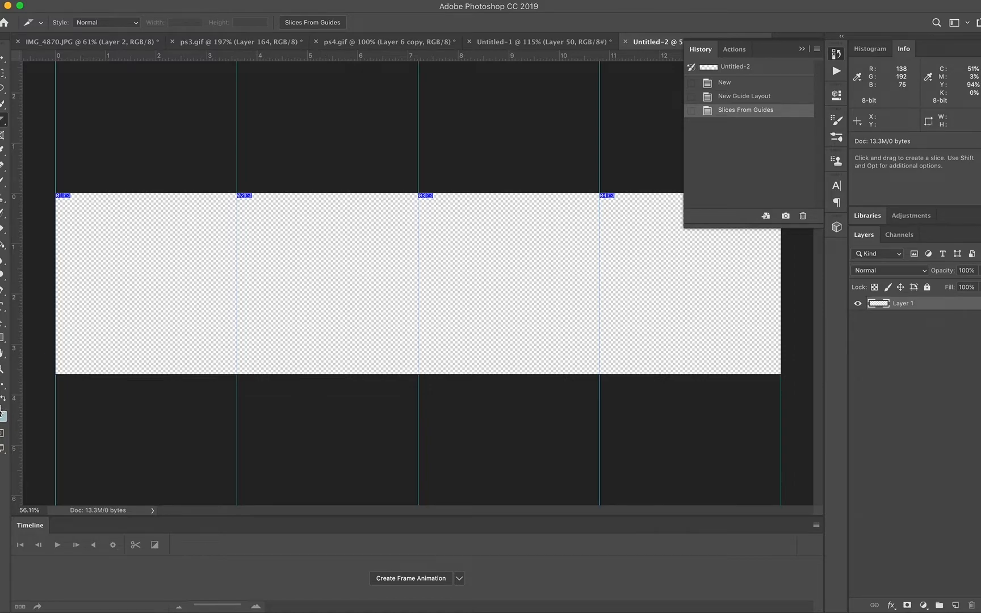
Set the foreground color to white and fill the whole canvas with it using the Paint Bucket
left_click(3, 415)
left_click_drag(704, 394, 629, 314)
left_click(935, 315)
left_click(3, 246)
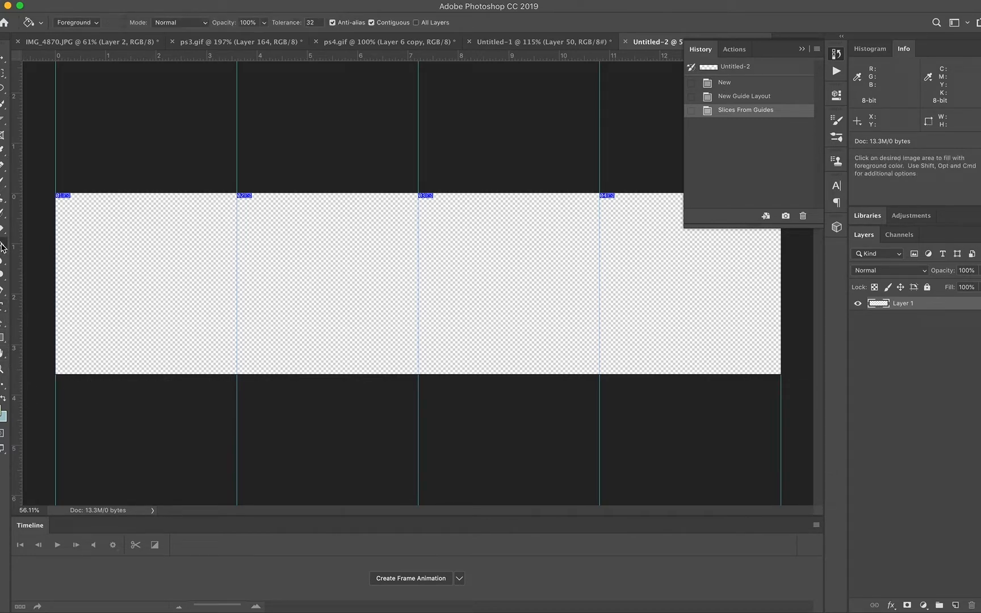
left_click(191, 260)
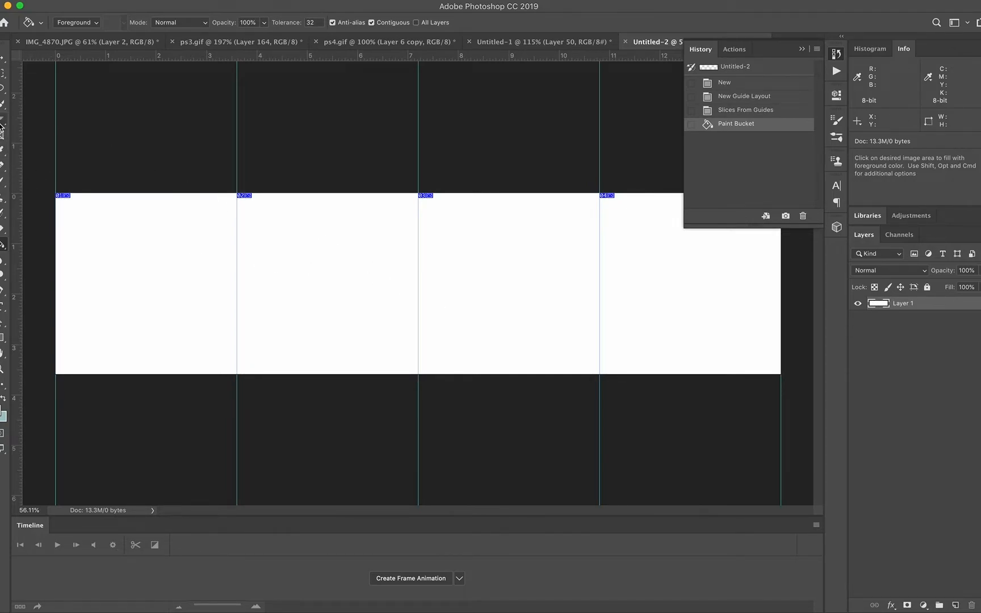
left_click(2, 119)
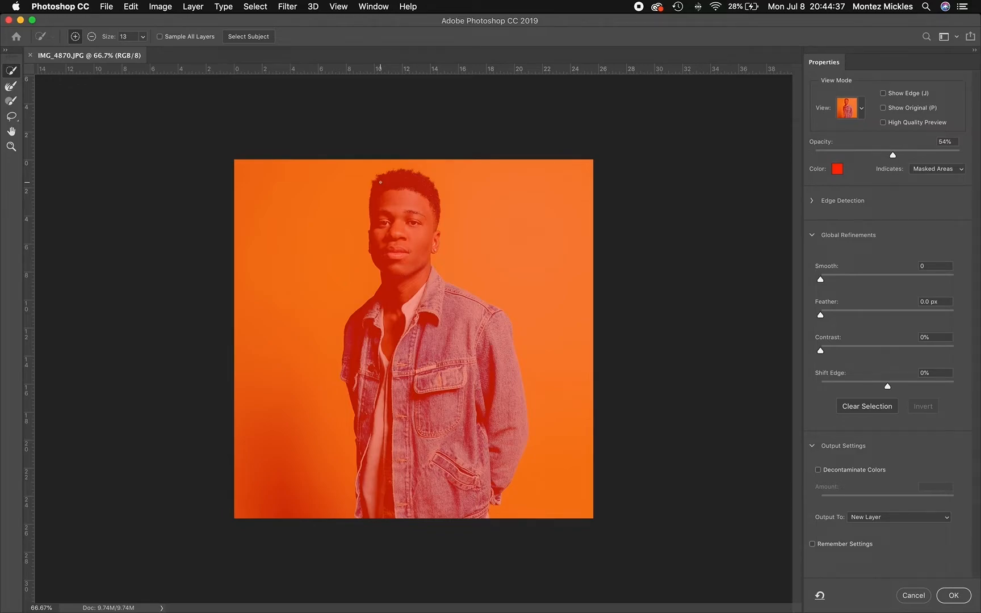
Paint over the man in IMG_4870.JPG to mask him from the background and output the result as a Selection
mouse_move(381, 183)
left_mouse_down()
mouse_move(405, 244)
mouse_move(401, 516)
mouse_move(381, 511)
mouse_move(371, 400)
mouse_move(361, 415)
mouse_move(364, 308)
mouse_move(358, 355)
mouse_move(464, 300)
mouse_move(475, 329)
mouse_move(491, 330)
mouse_move(521, 437)
mouse_move(492, 363)
mouse_move(505, 481)
mouse_move(492, 443)
mouse_move(473, 503)
mouse_move(478, 522)
mouse_move(414, 392)
mouse_move(453, 293)
mouse_move(491, 309)
left_mouse_up()
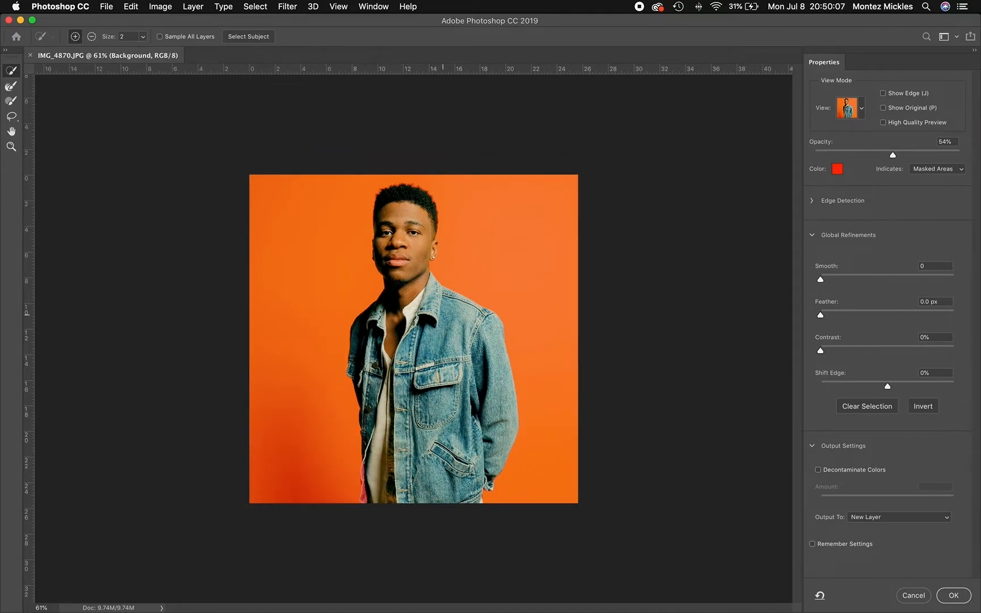
left_click(918, 518)
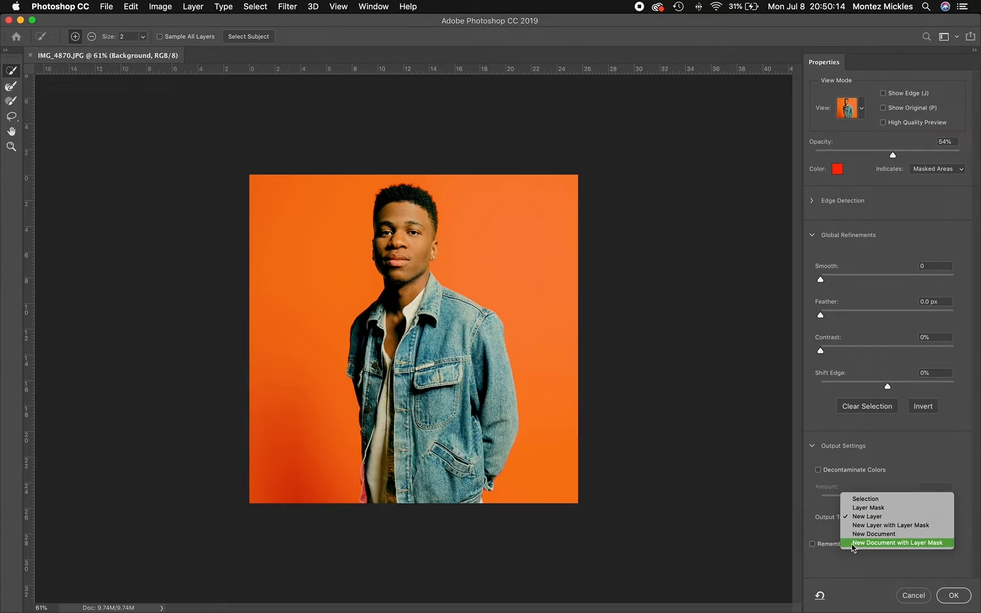
left_click(922, 467)
left_click(912, 521)
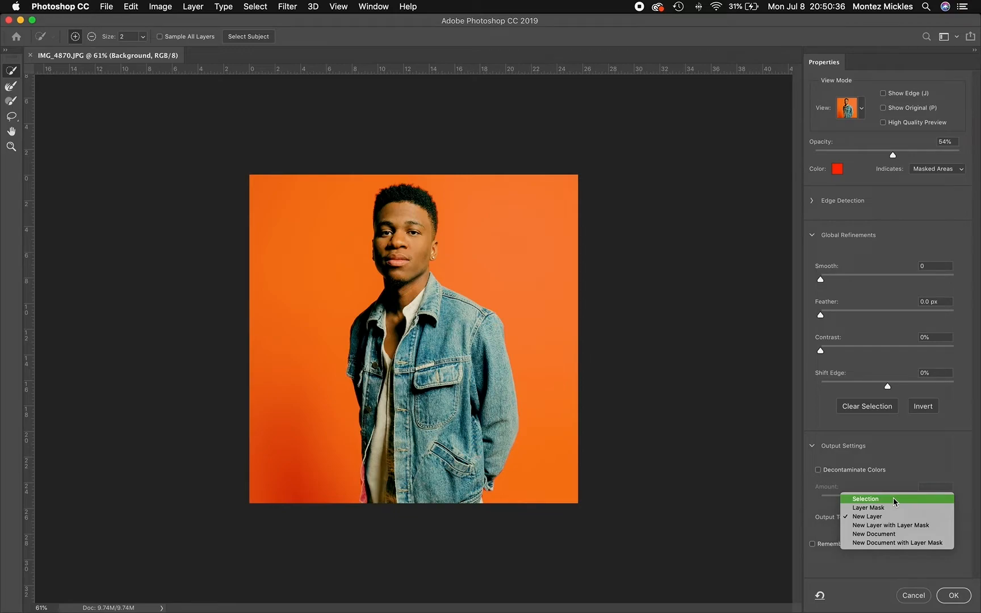
left_click(893, 499)
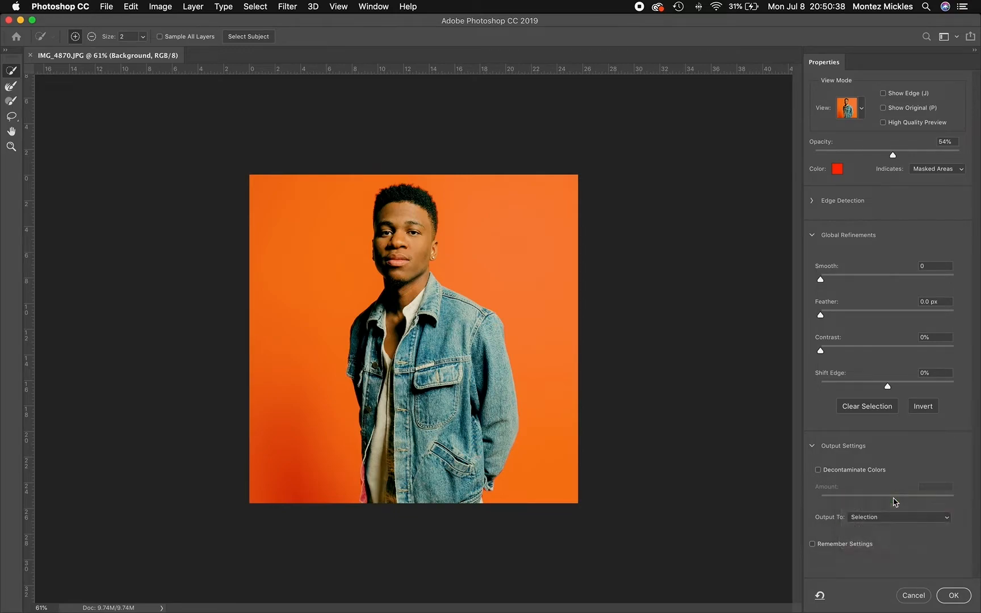
left_click(953, 596)
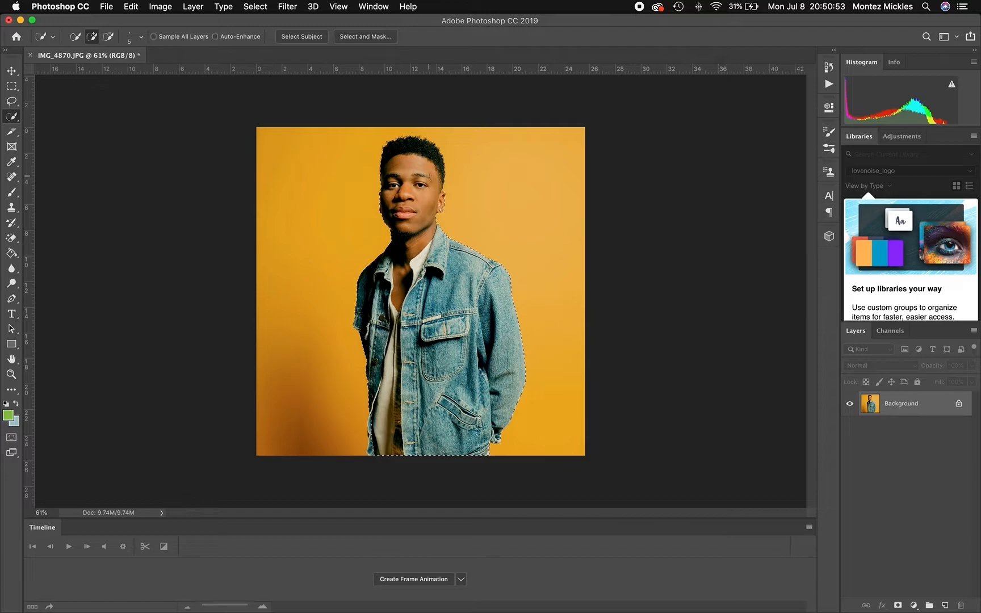
Copy the selected man onto a new layer with Layer Via Copy
right_click(429, 175)
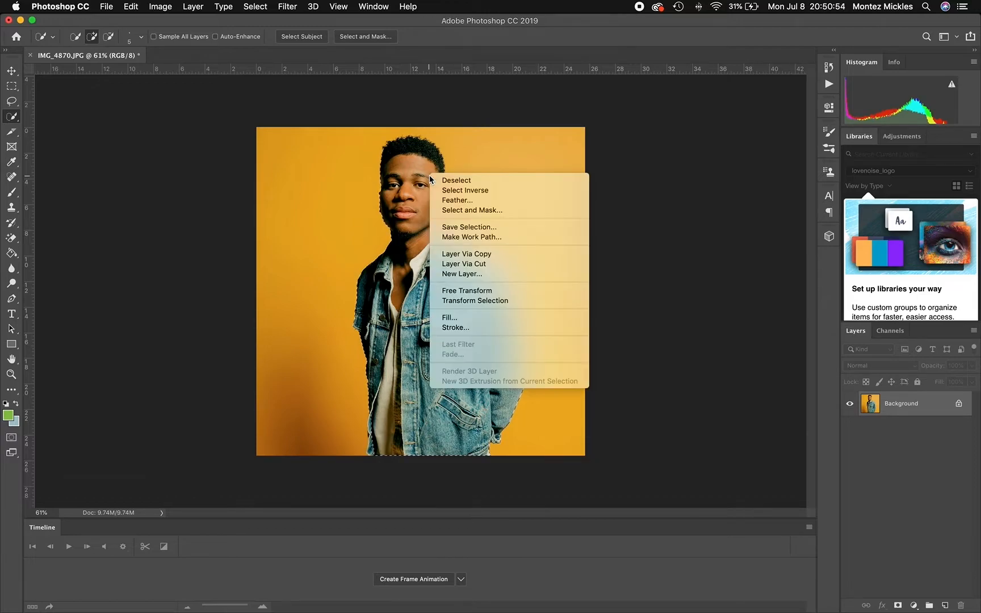
left_click(465, 254)
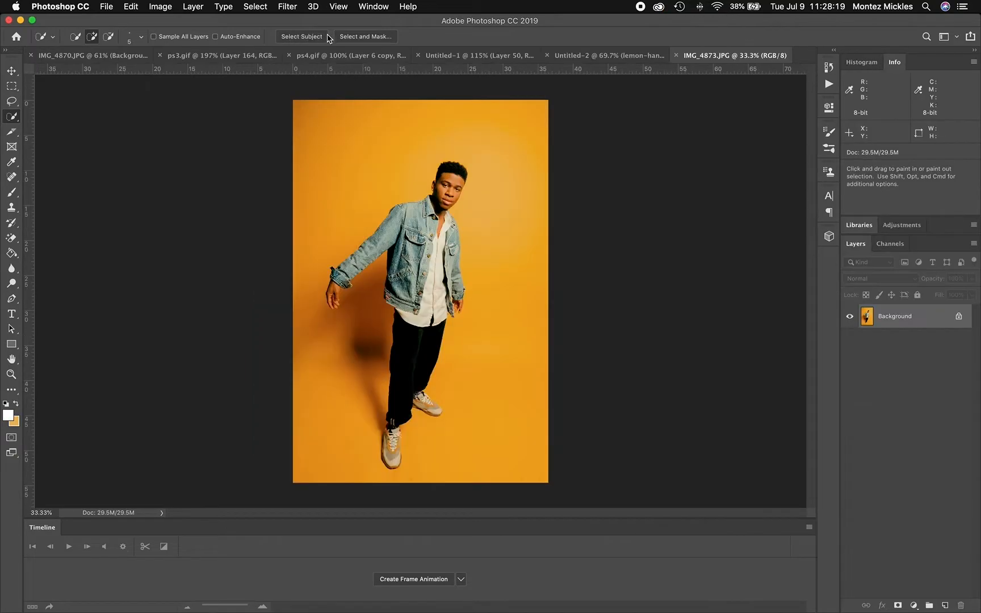
Enter Select and Mask for IMG_4873.JPG and automatically select the standing man as its subject
left_click(330, 37)
left_click(248, 37)
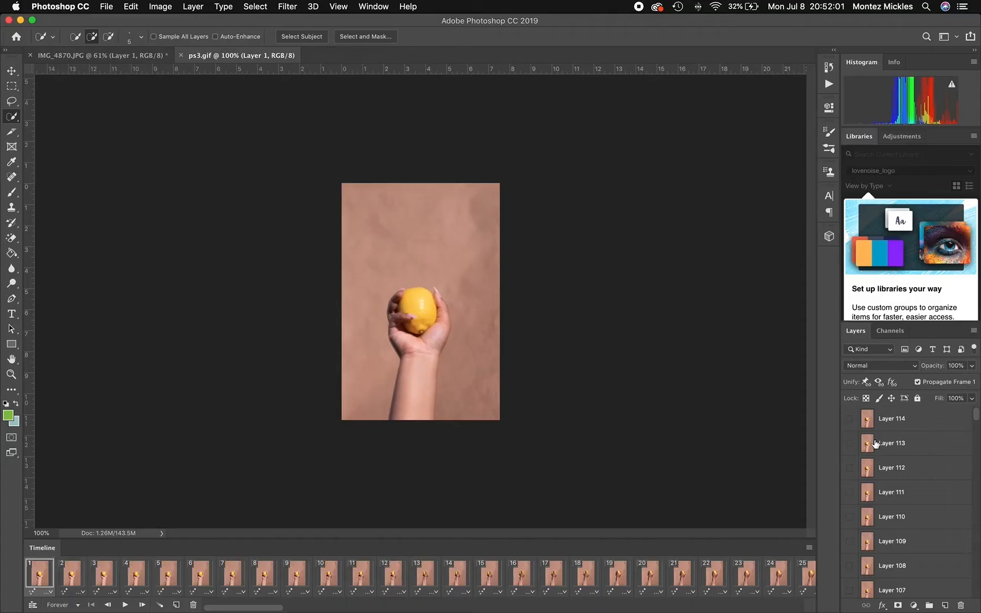
scroll(875, 443, "down", 2)
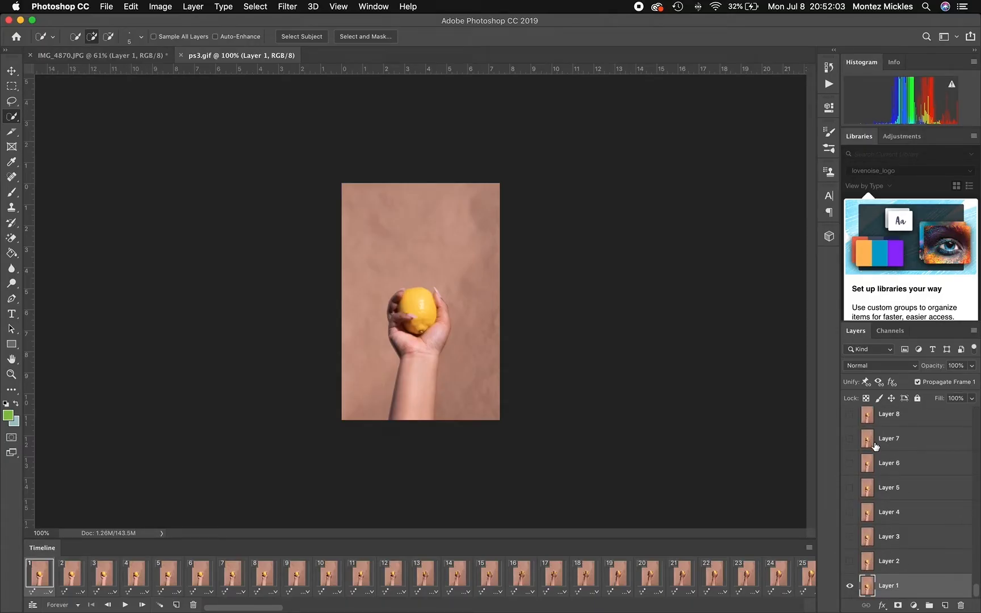
scroll(875, 443, "up", 15)
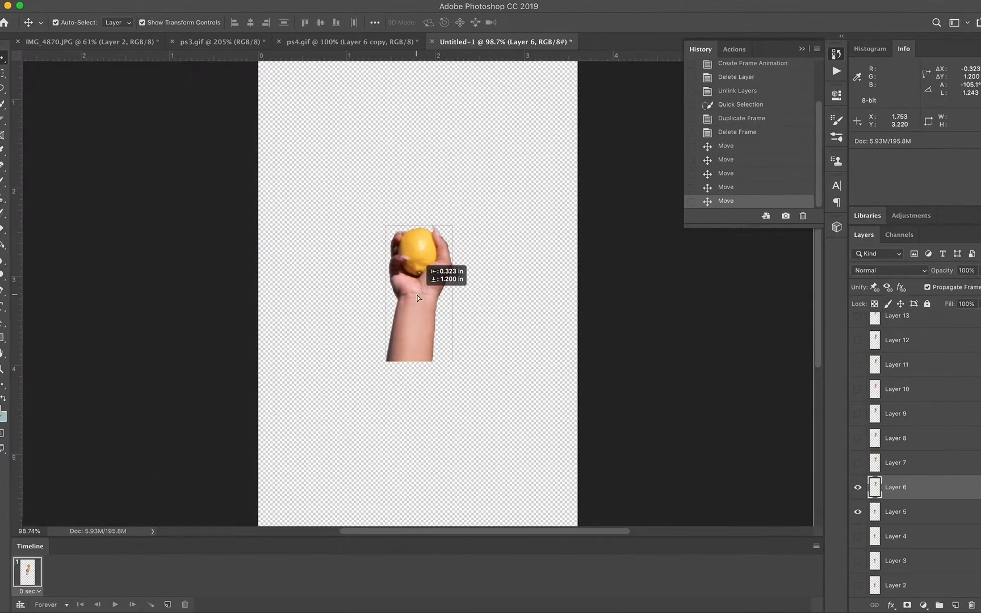
Move the lemon-hand cut-outs on the layers from Layer 6 up to Layer 13 so they line up with the lower layers
mouse_move(407, 297)
left_mouse_down()
mouse_move(427, 278)
mouse_move(411, 299)
left_mouse_up()
left_click(895, 414)
left_click_drag(439, 194, 411, 300)
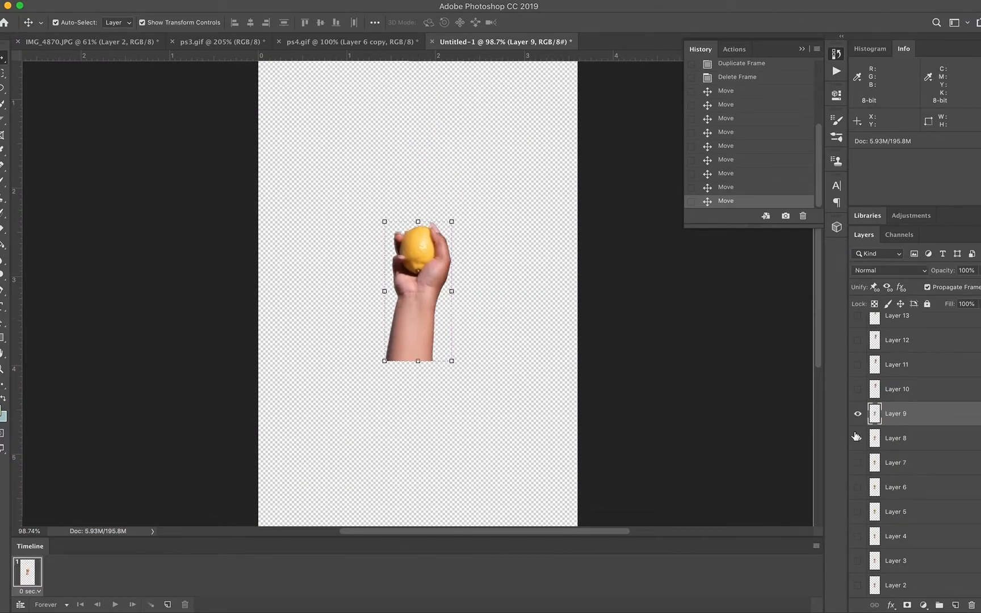
left_click(896, 390)
left_click(885, 368)
left_click(858, 365)
left_click_drag(439, 194, 411, 299)
left_click(896, 340)
left_click(895, 318)
left_click_drag(439, 202, 423, 301)
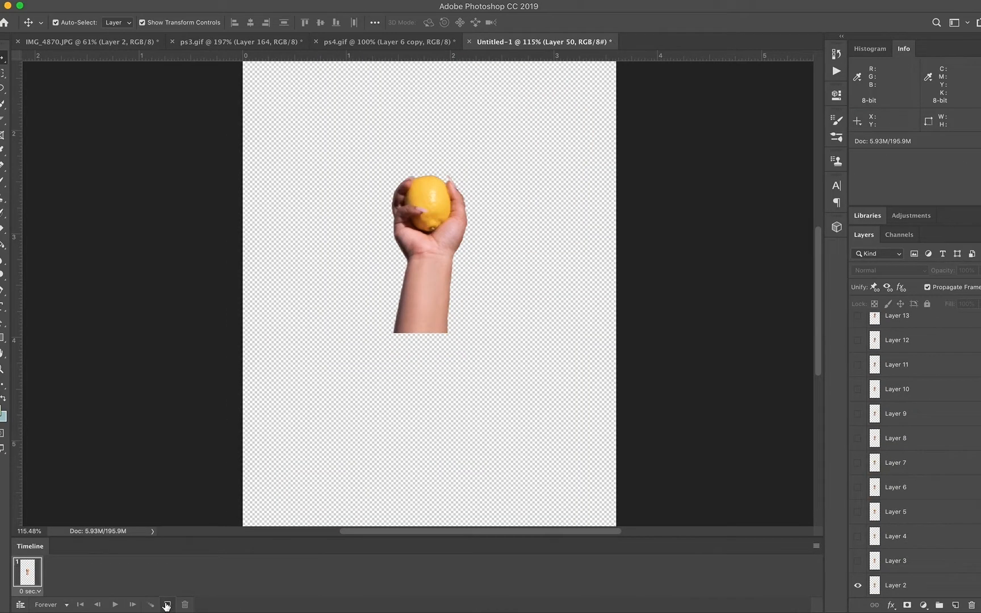
Add a second animation frame by duplicating the first and make it show only Layer 3
left_click(168, 605)
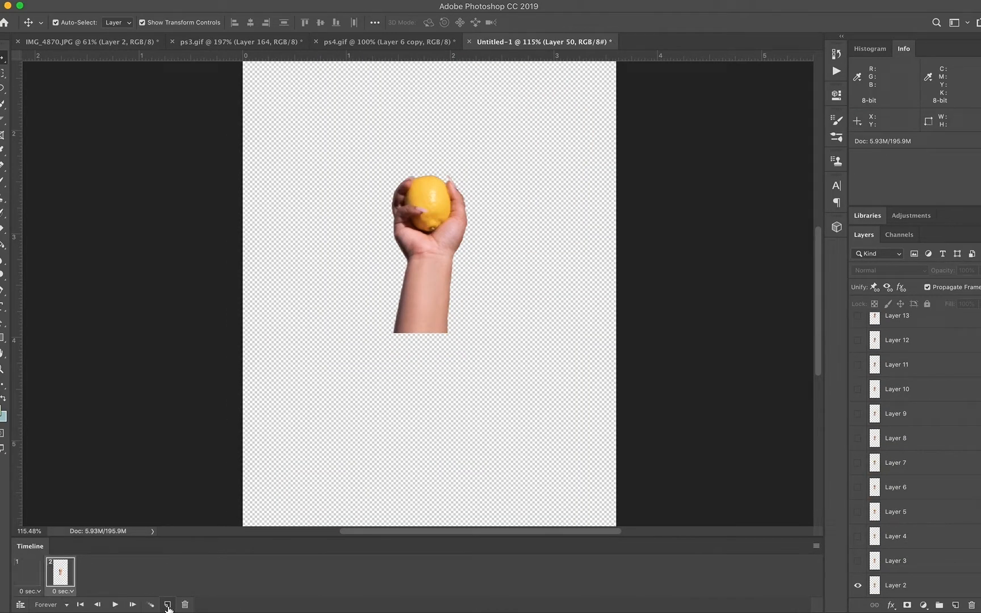
left_click(28, 576)
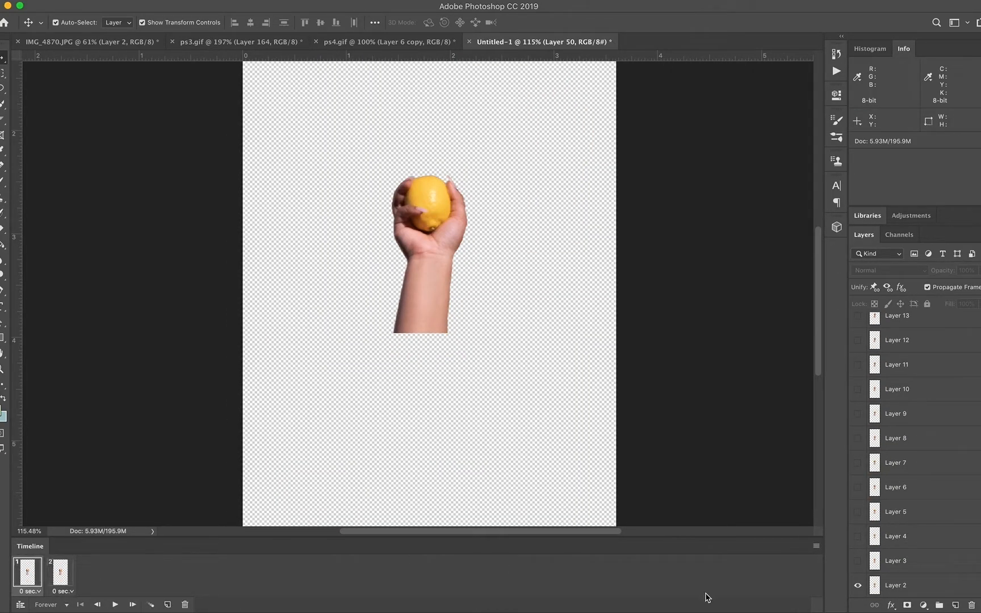
left_click(858, 561)
left_click(54, 584)
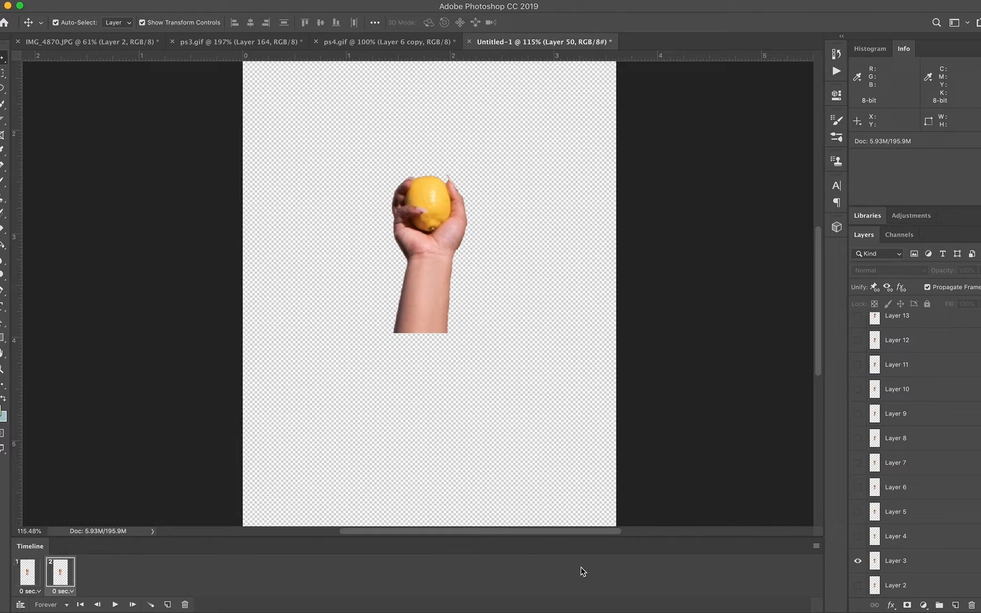
left_click(858, 585)
left_click(857, 585)
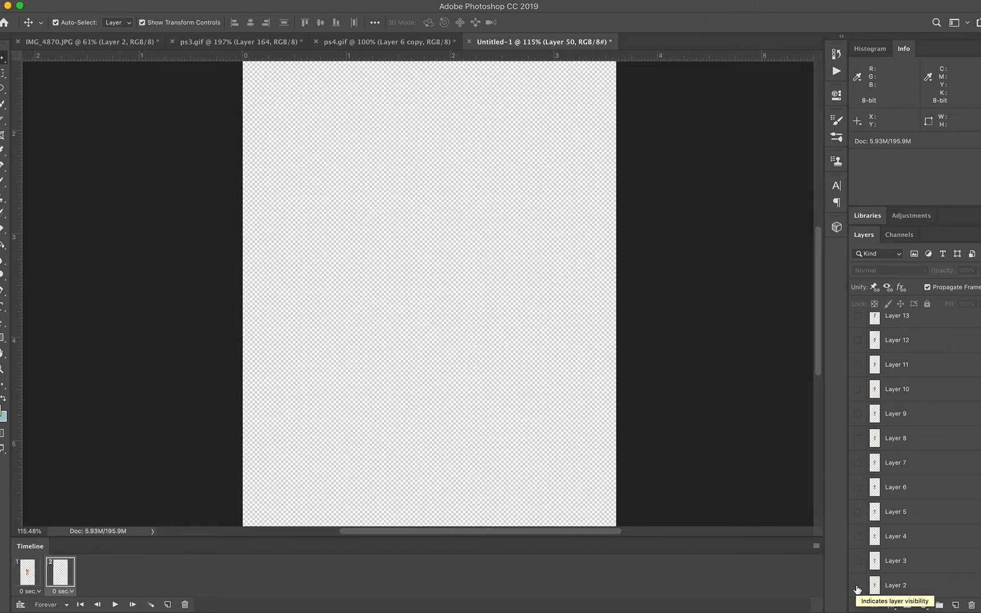
left_click(858, 561)
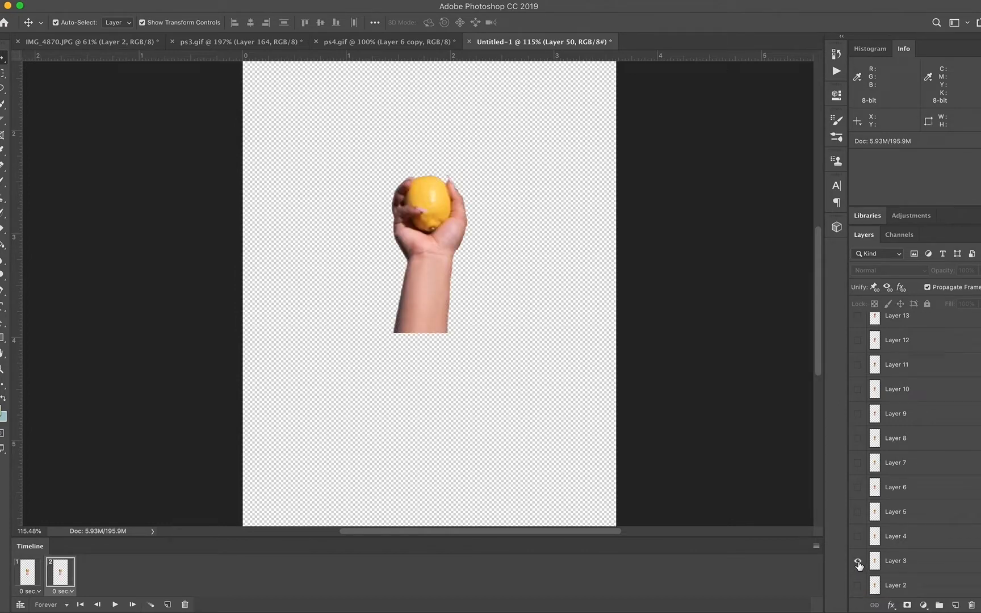
Keep duplicating the last frame and make each new frame show only the next layer up, starting with Layer 4
left_click(168, 604)
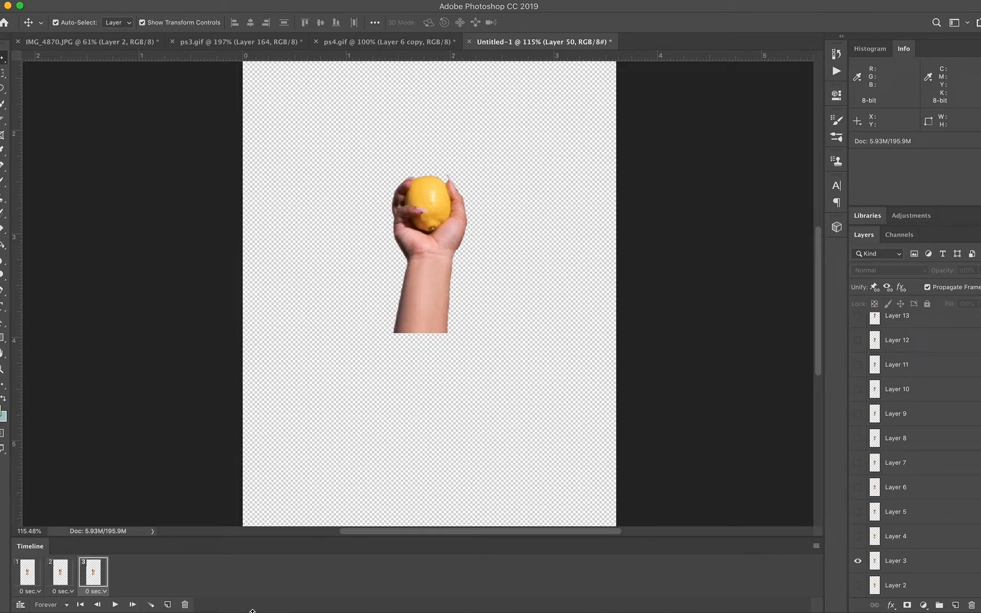
left_click(856, 539)
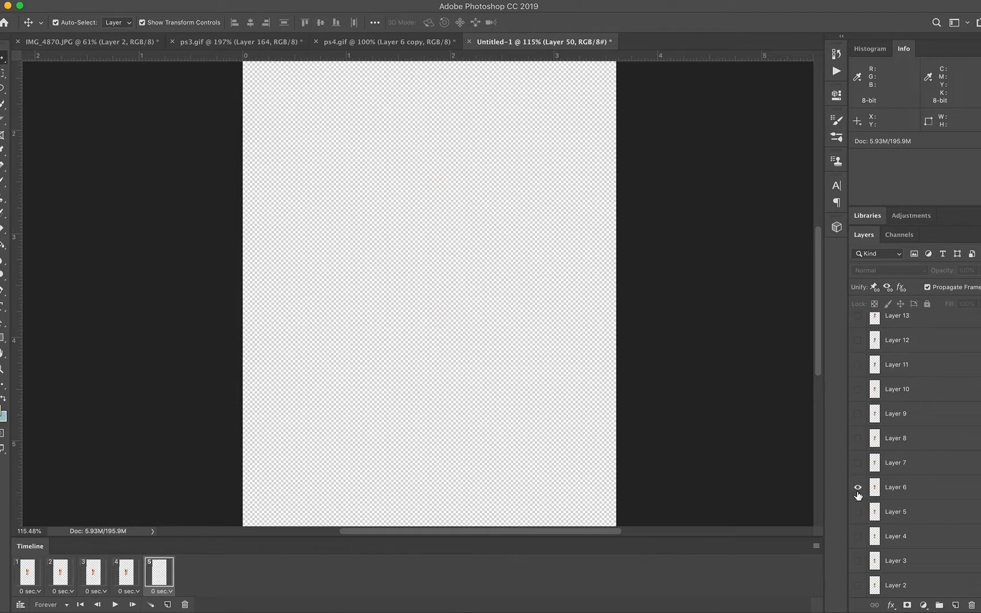
left_click(167, 604)
left_click(858, 398)
left_click(857, 373)
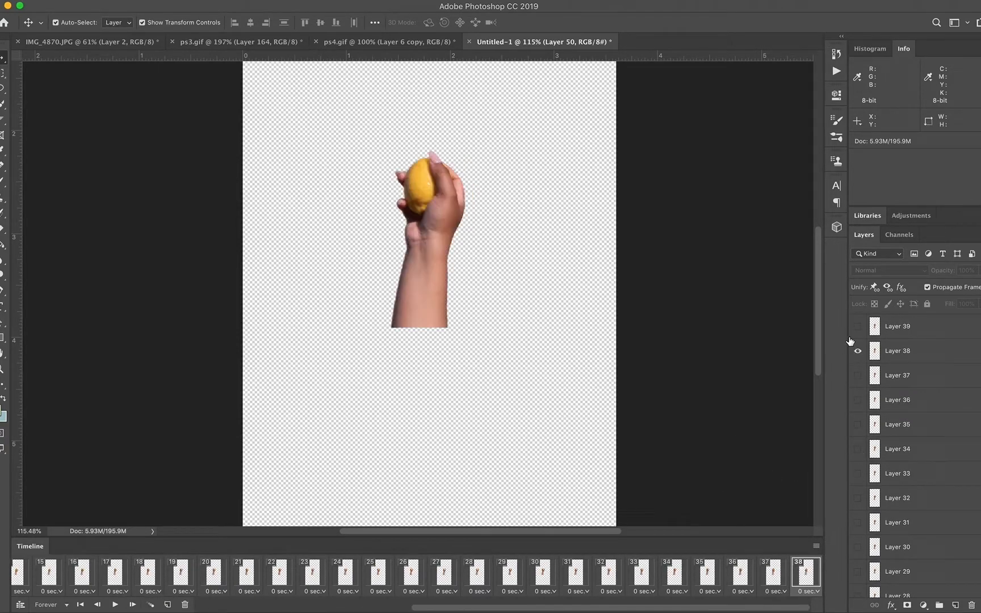
Check the final frames of the lemon-hand animation and play it back
left_click(745, 574)
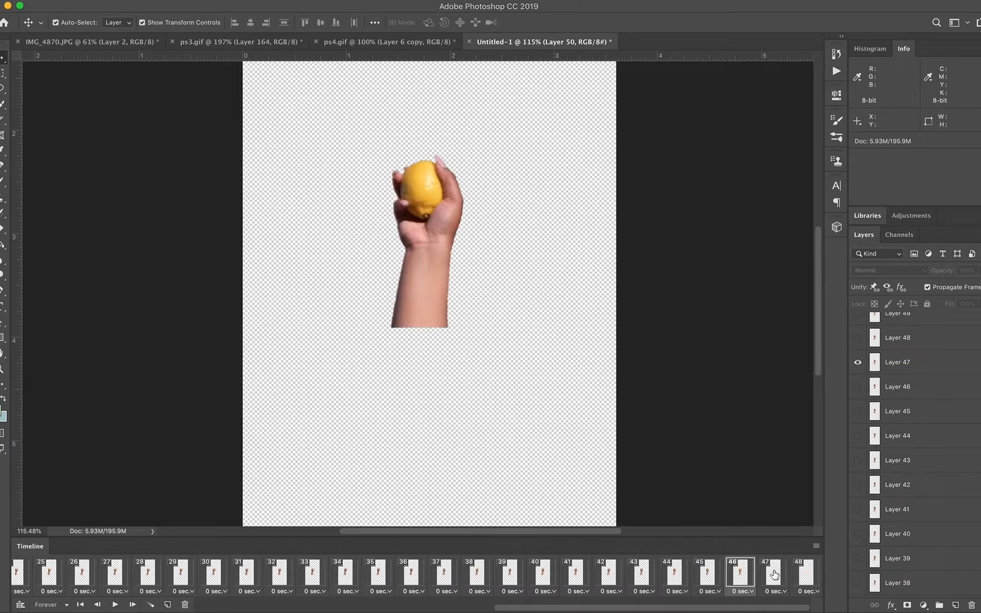
left_click(806, 574)
scroll(795, 576, "left", 5)
left_click(115, 604)
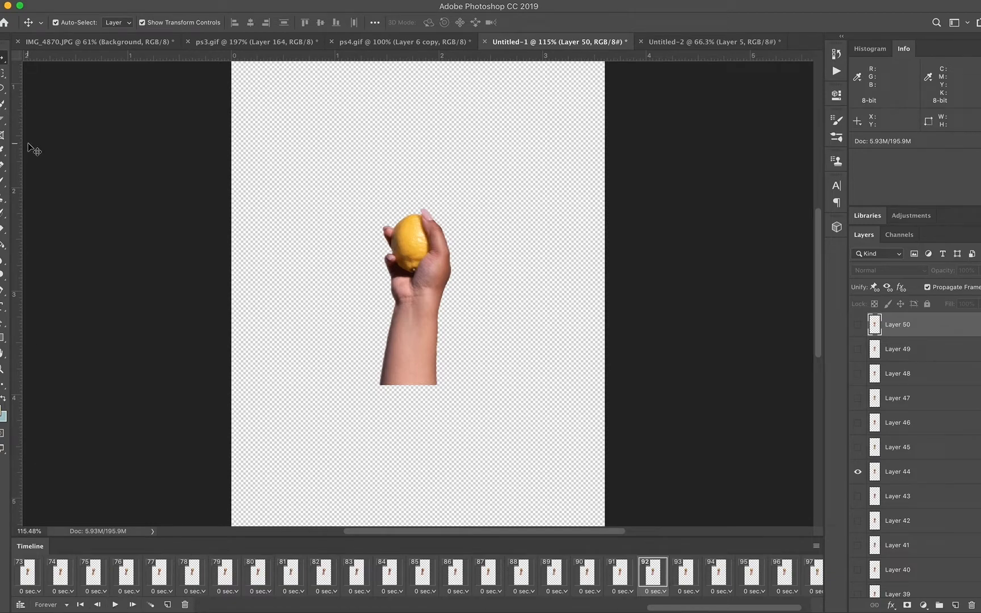
Export the lemon-hand animation for the web as a GIF and name the file lemon hand.gif
left_click(95, 0)
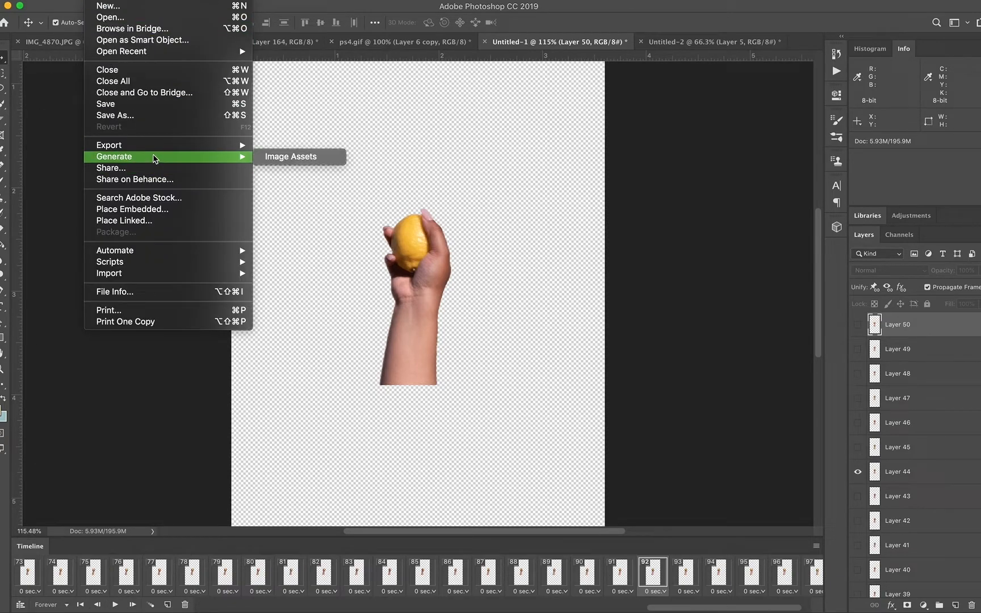
mouse_move(157, 146)
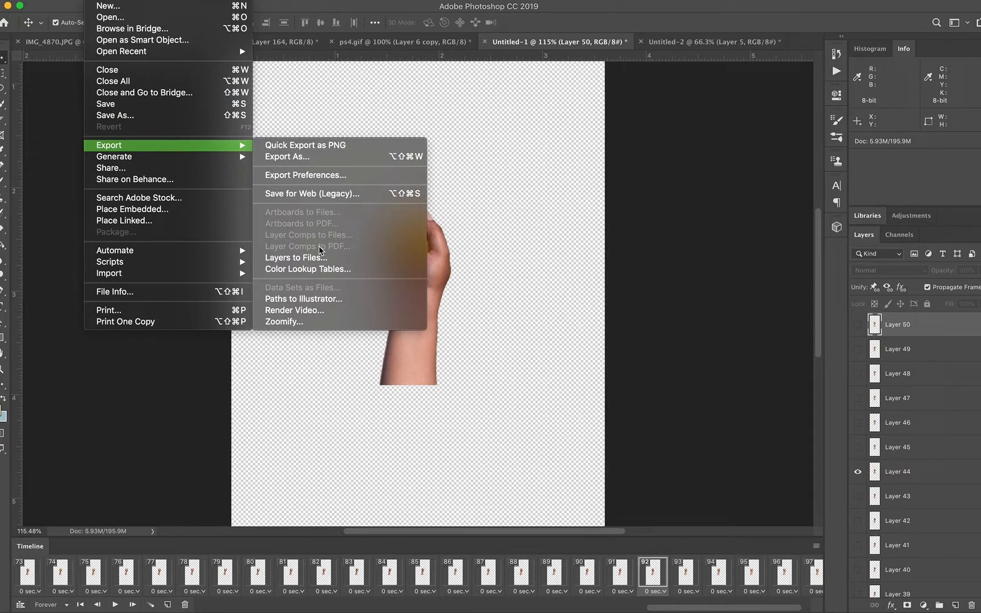
left_click(347, 196)
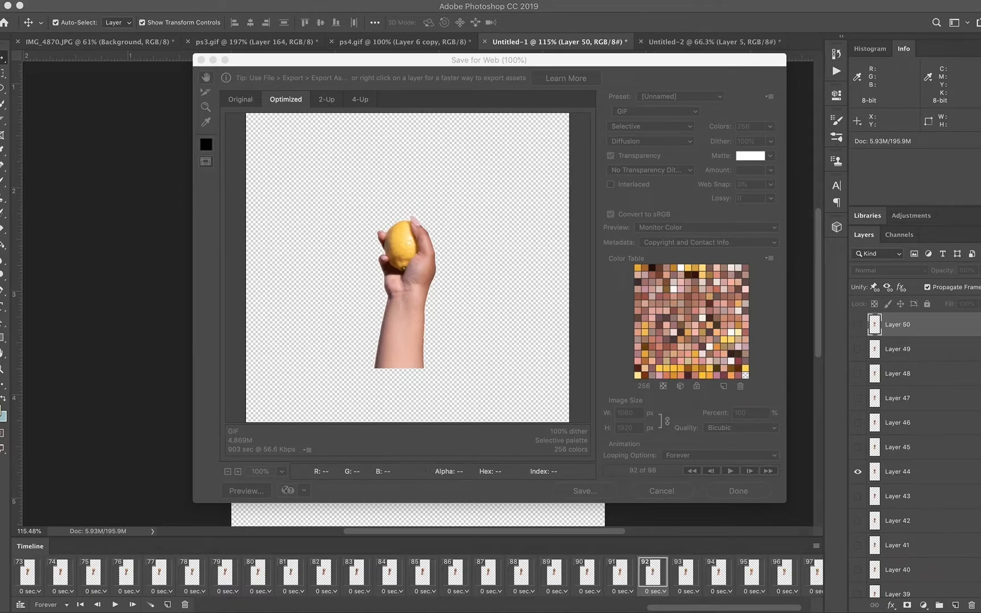
key("Return")
type("lemon hand")
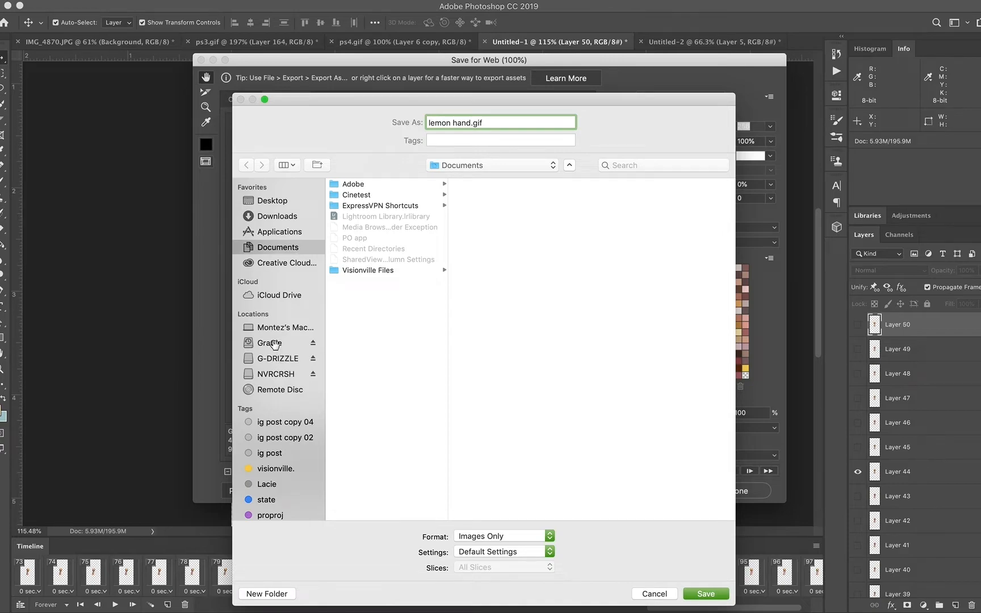
Choose the lemonade stand folder on the GraCie drive and create a folder named "no background gif" for the export
left_click(276, 343)
scroll(377, 365, "down", 10)
left_click(369, 409)
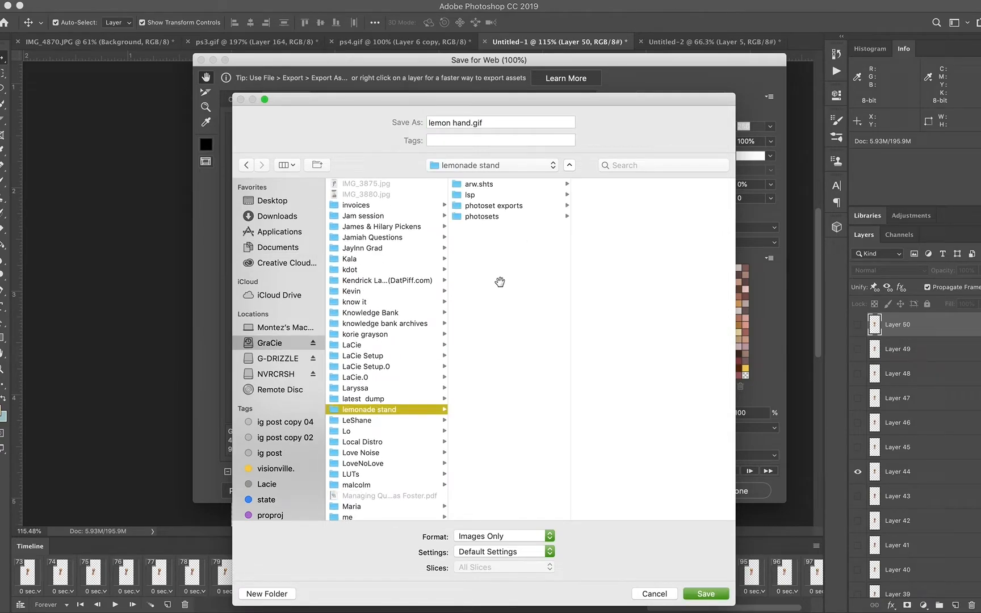
key("super+shift+n")
type("gif")
key("super+Left")
type("no background")
key("Return")
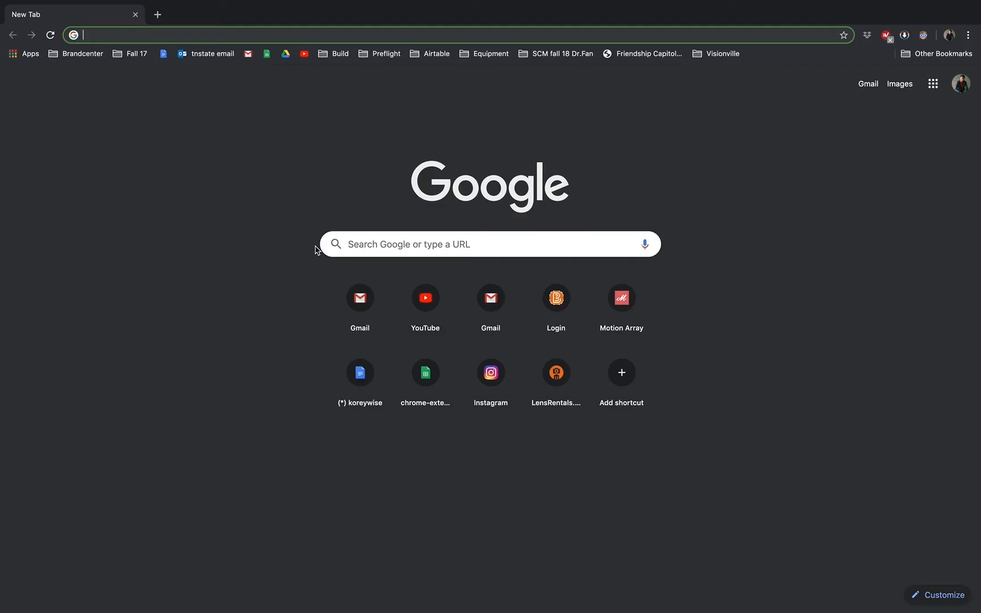
Switch to Chrome, search for "gif to mp4" and open the Ezgif.com online converter
type("gi")
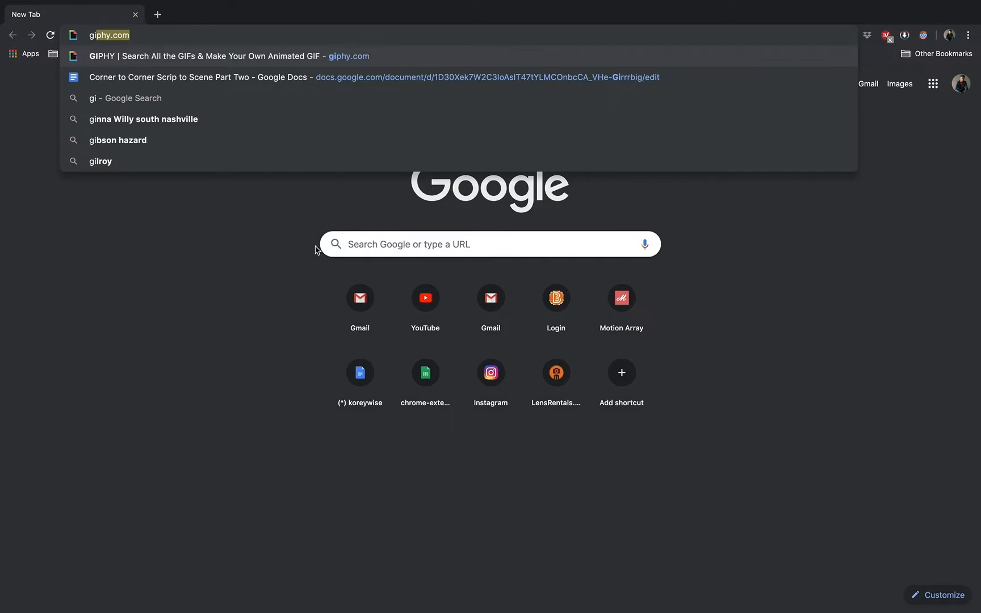
type("f ro")
key("Down")
key("Return")
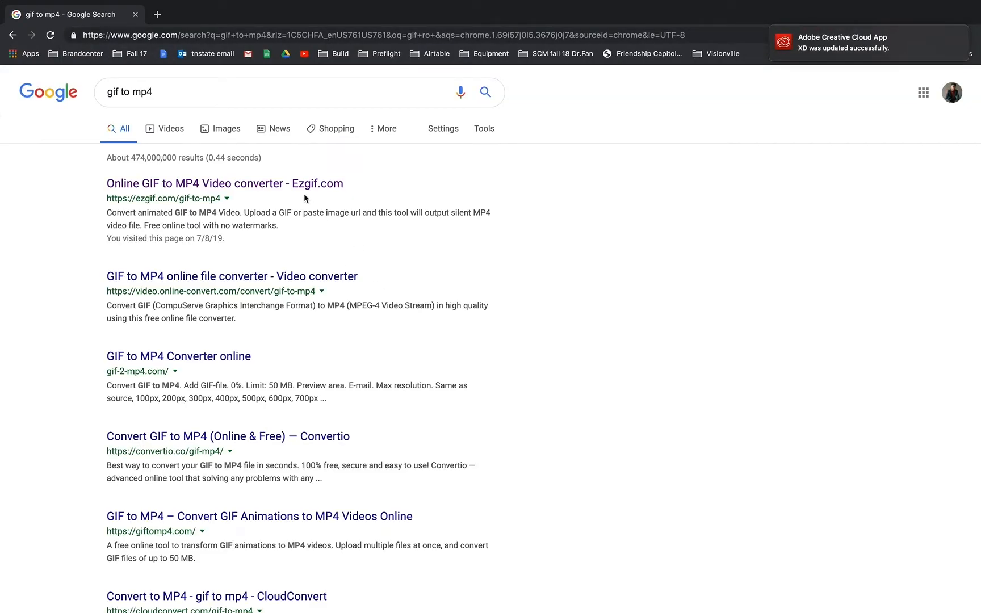
left_click(310, 183)
Upload an image file from the souf nasty folder under visionville.co, our content on the NVRCRSH drive to the converter
left_click(292, 289)
left_click(299, 188)
left_click(386, 178)
left_click(504, 93)
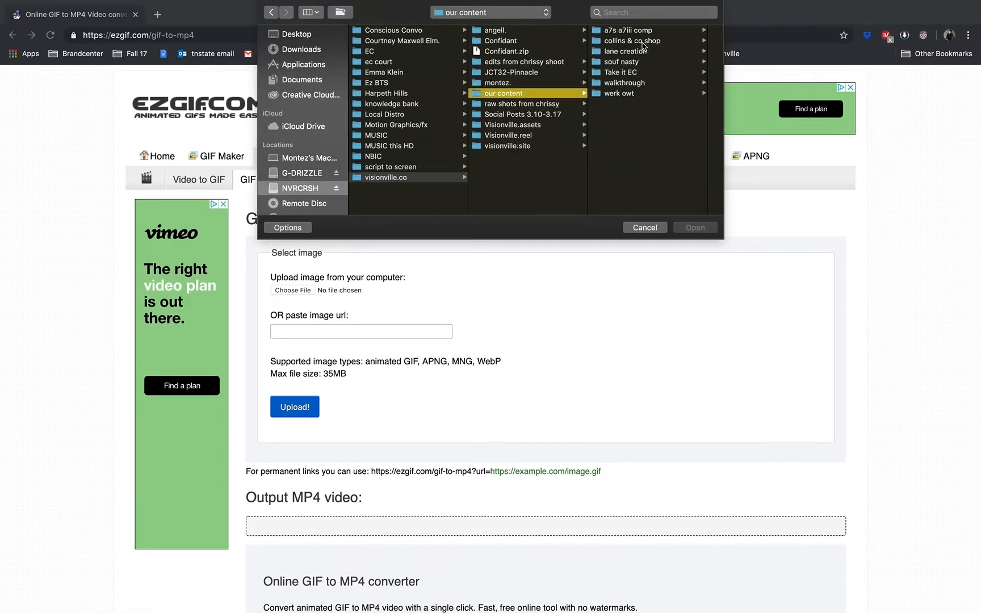
left_click(618, 62)
double_click(652, 46)
left_click(294, 407)
scroll(416, 439, "down", 5)
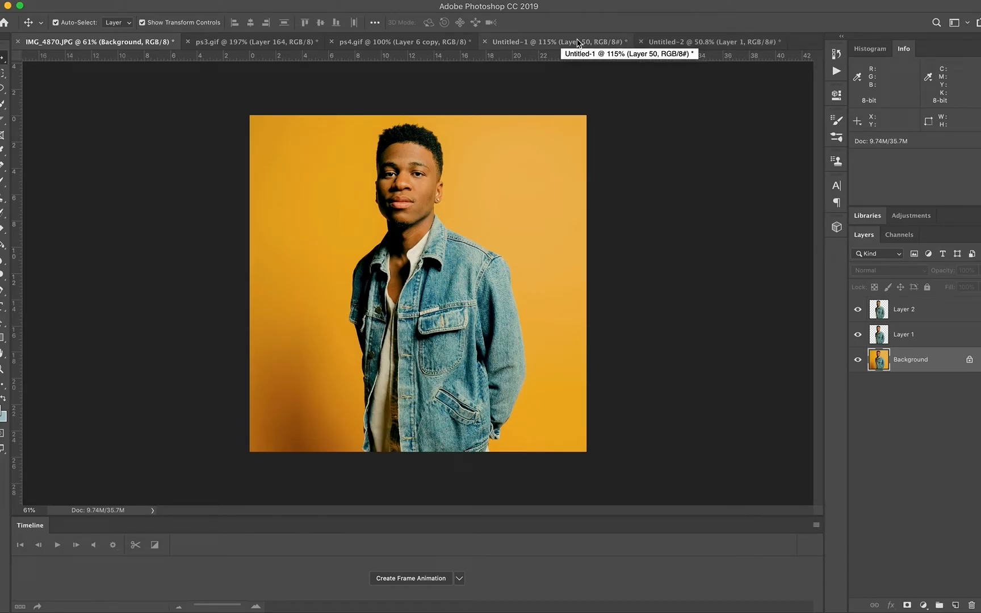
Switch to Photoshop's Untitled-2 document, set the foreground colour to eeb953 and fill the area around the man's photo on Layer 2
left_click(577, 43)
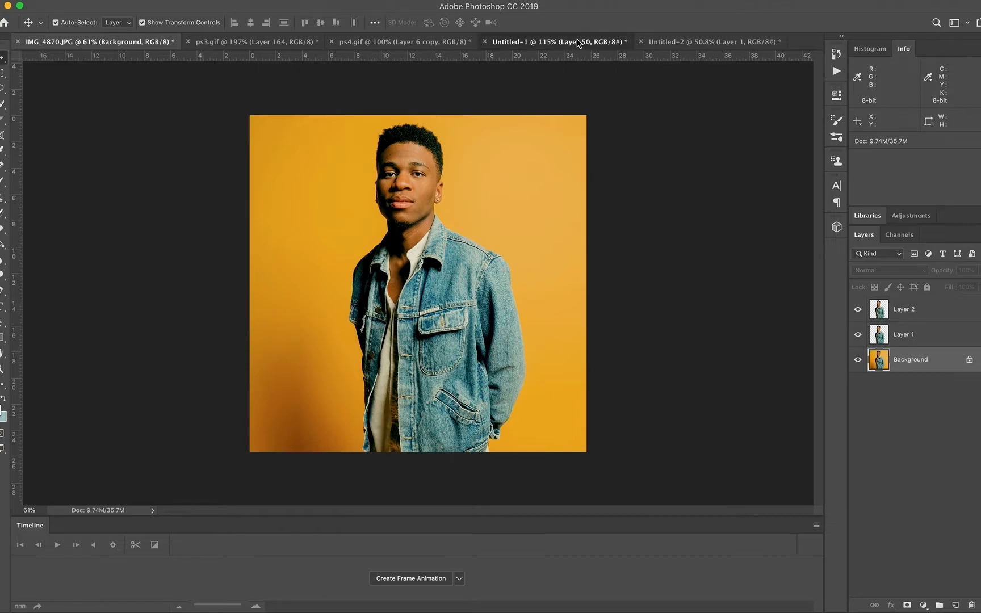
left_click(709, 43)
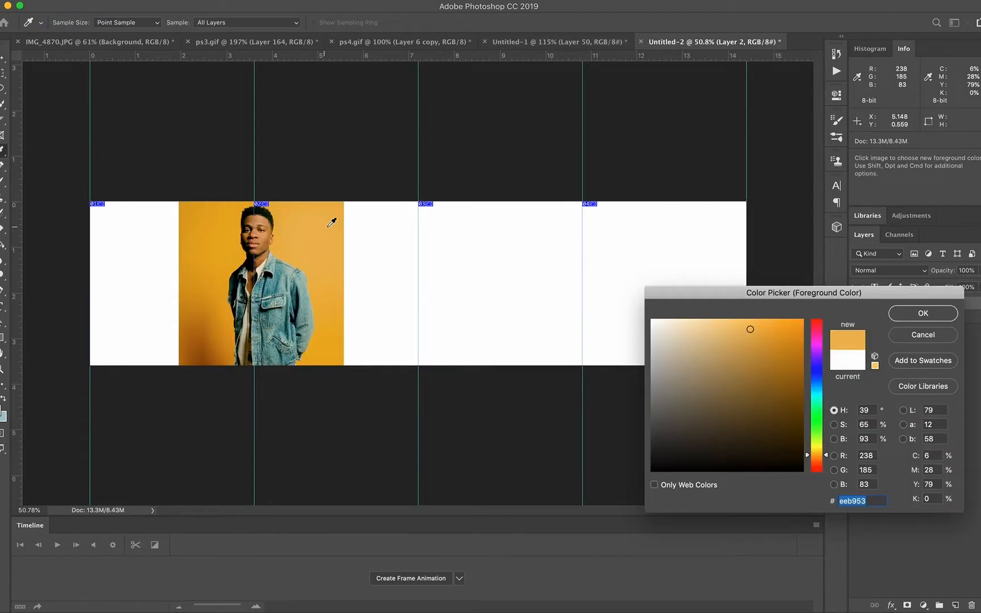
key("Return")
key("g")
left_click(545, 283)
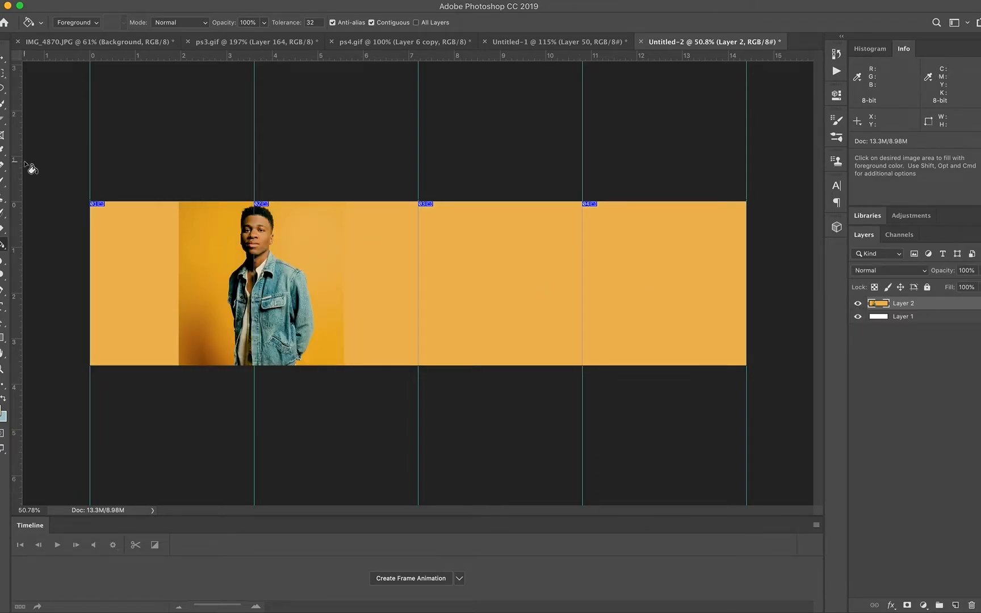
Replace the photo layer with a pasted cut-out of the man and place it across the border between the first two slices
key("v")
key("super+v")
left_click_drag(265, 237, 404, 237)
key("t")
key("v")
left_click(902, 316)
key("Delete")
left_click_drag(499, 286, 254, 257)
Try to fill the canvas around the man's cut-out with orange on Layer 3, and undo the fill
key("g")
left_click(417, 279)
scroll(418, 283, "up", 5)
key("v")
scroll(269, 277, "up", 1)
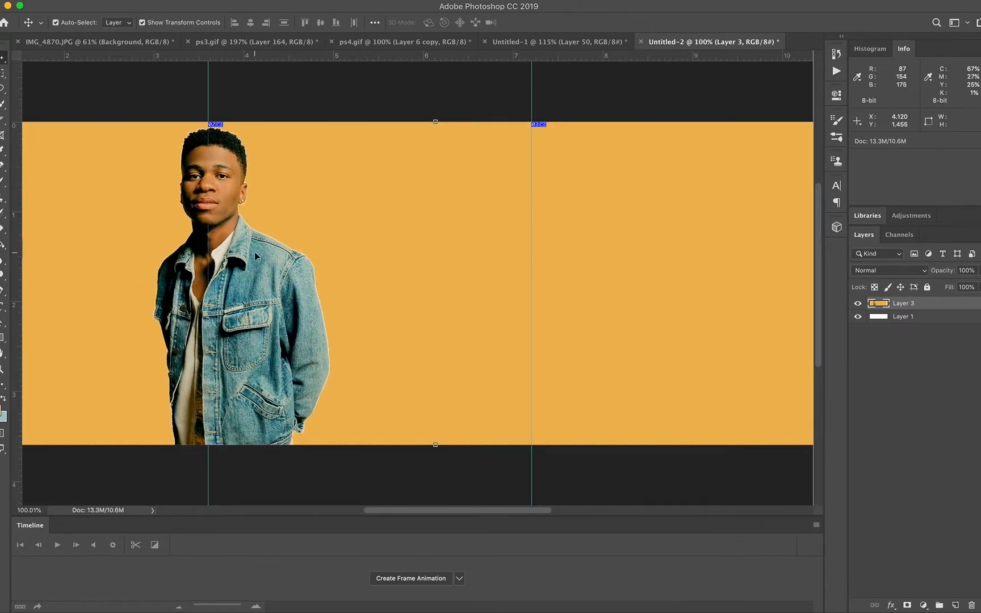
left_click(882, 316)
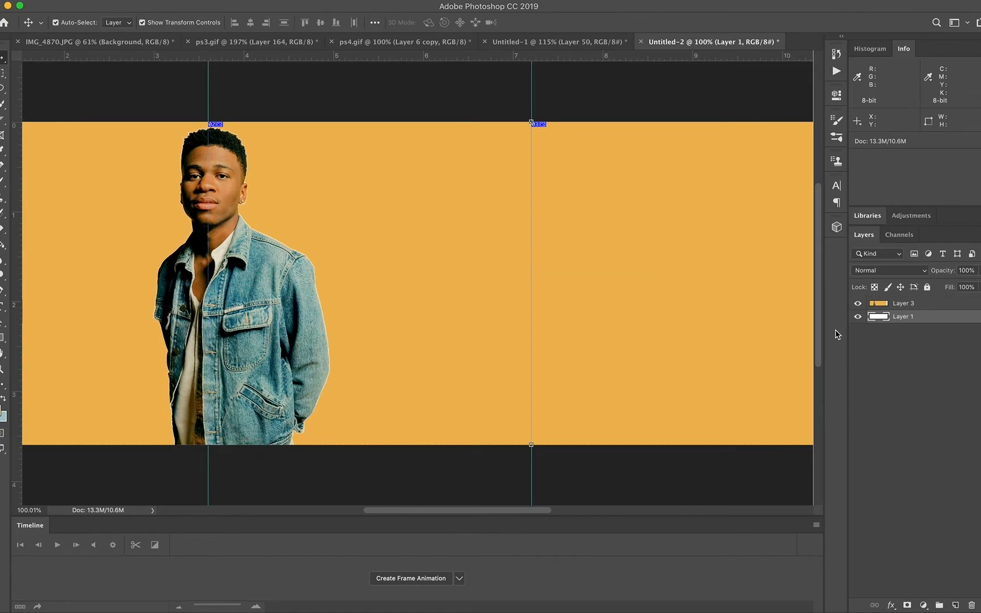
key("super+z")
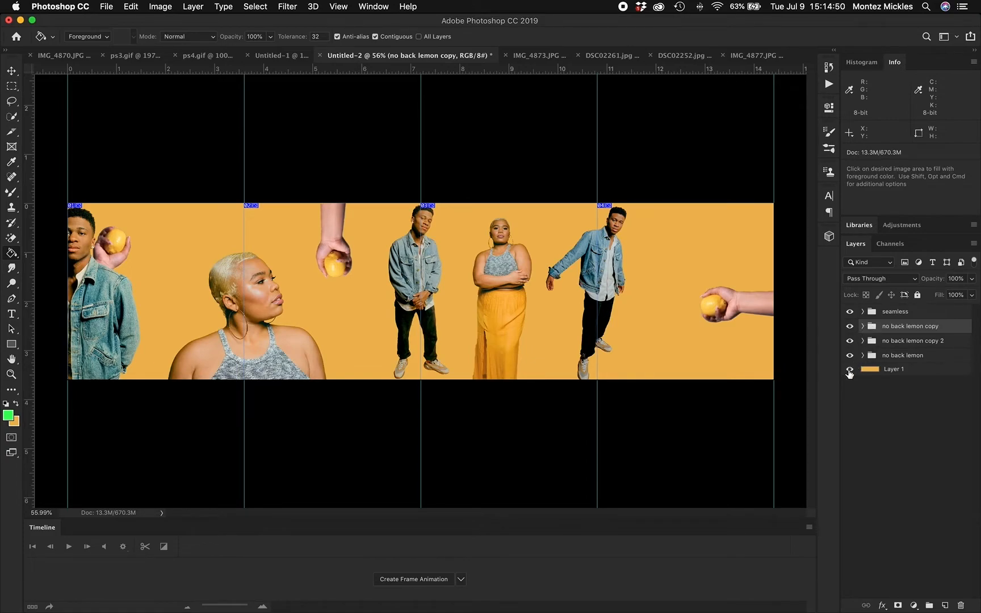
Hide Layer 1 and the three no back lemon groups, leaving only the seamless group, and start a web export
left_click_drag(849, 370, 849, 343)
left_click(850, 331)
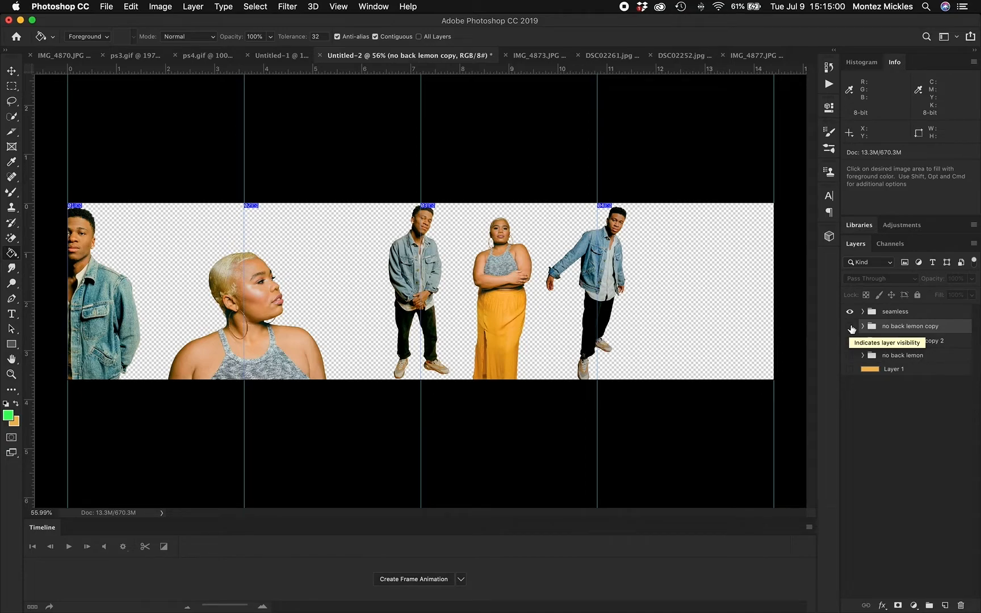
key("super+alt+shift+s")
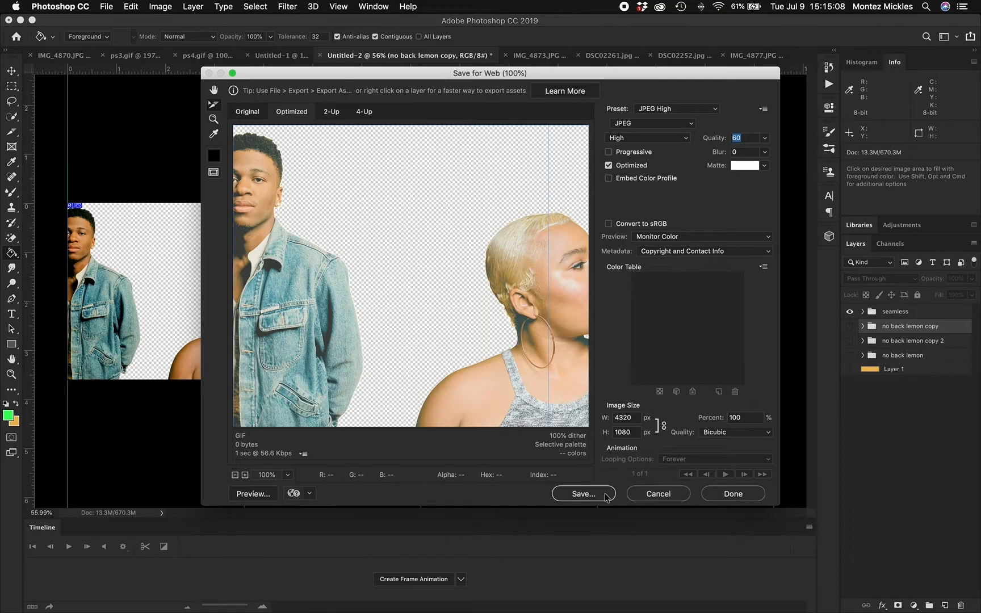
Choose the export's file format and preset, and save all slices as images named Multi
left_click(687, 125)
left_click(647, 123)
left_click(676, 108)
left_click(658, 109)
left_click(603, 493)
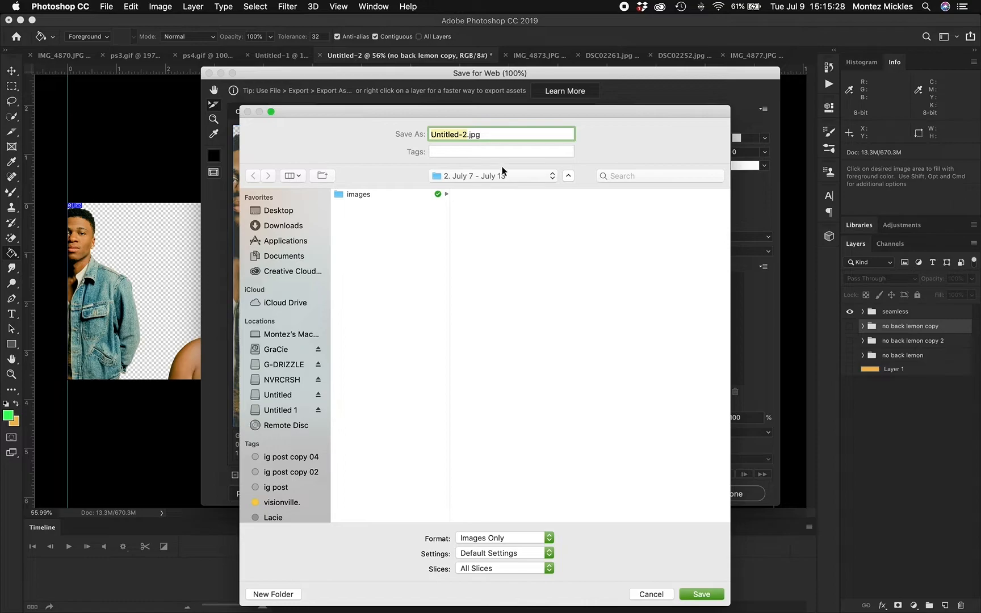
type("Multi")
key("Return")
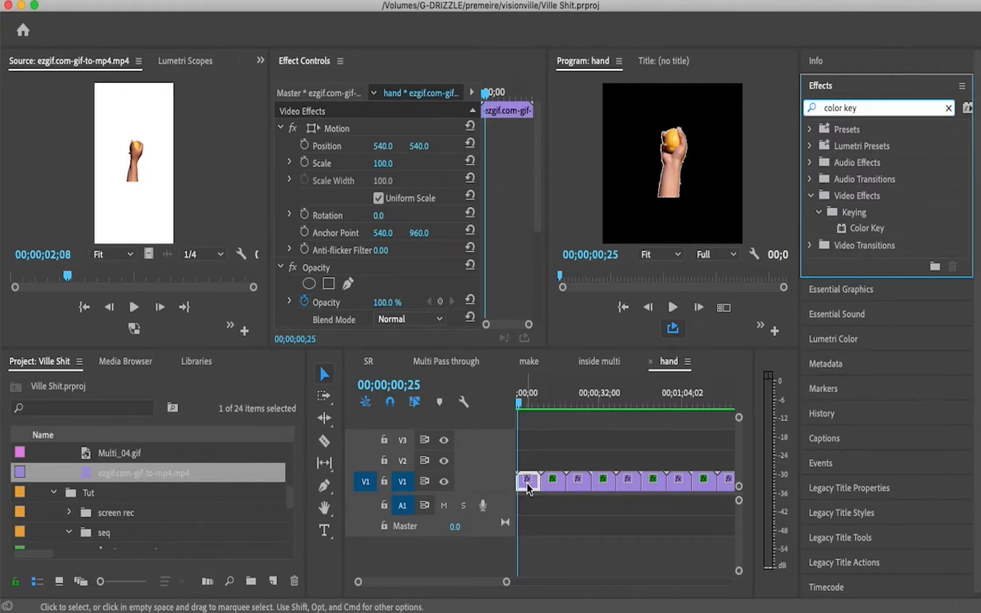
Switch to Premiere Pro and tune the Color Key tolerance on the hand sequence's first clip, trying 0 and playing the clip back
left_click(524, 481)
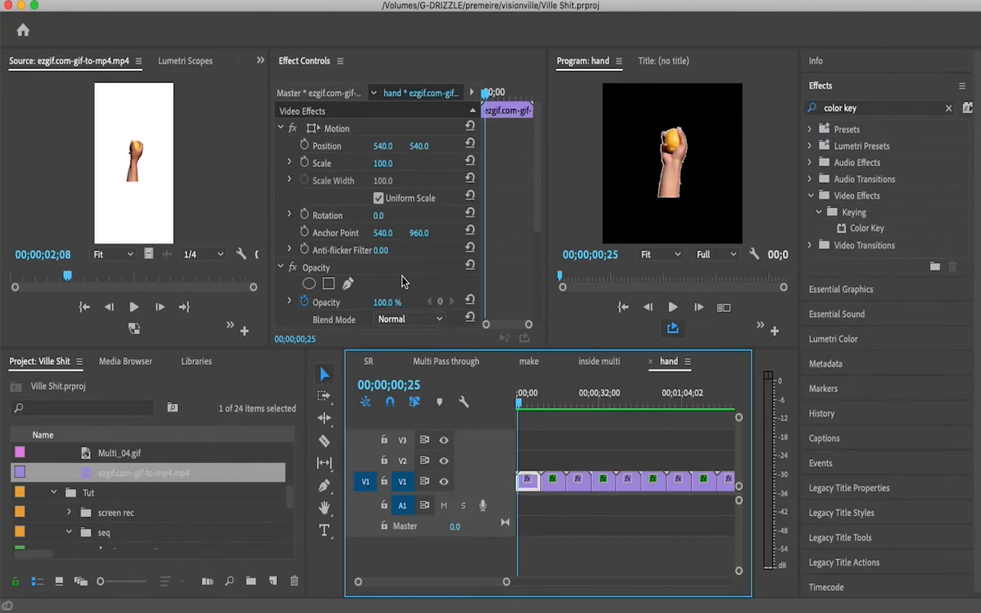
scroll(404, 280, "down", 5)
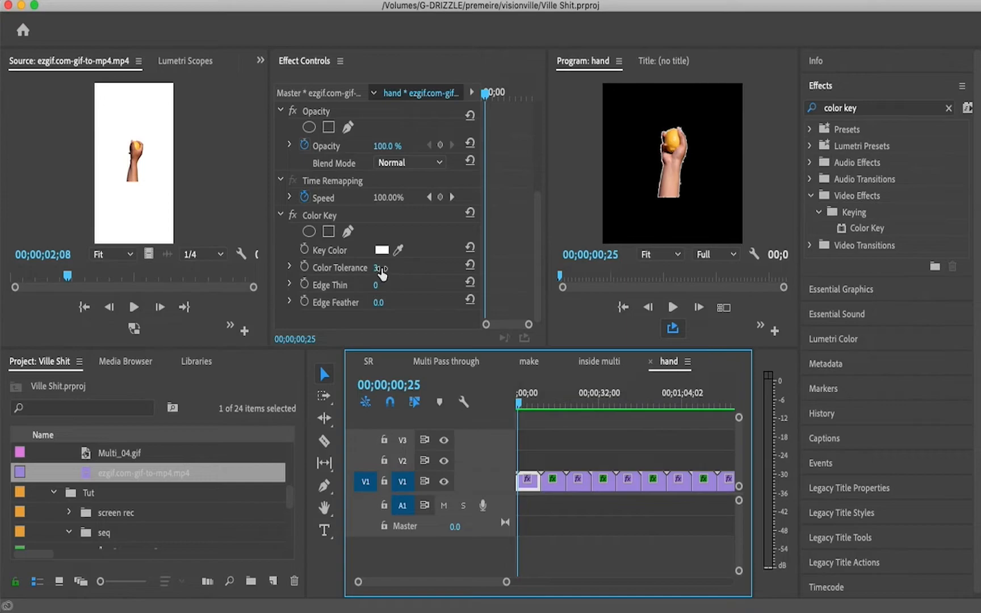
left_click(377, 270)
left_click_drag(375, 267, 376, 267)
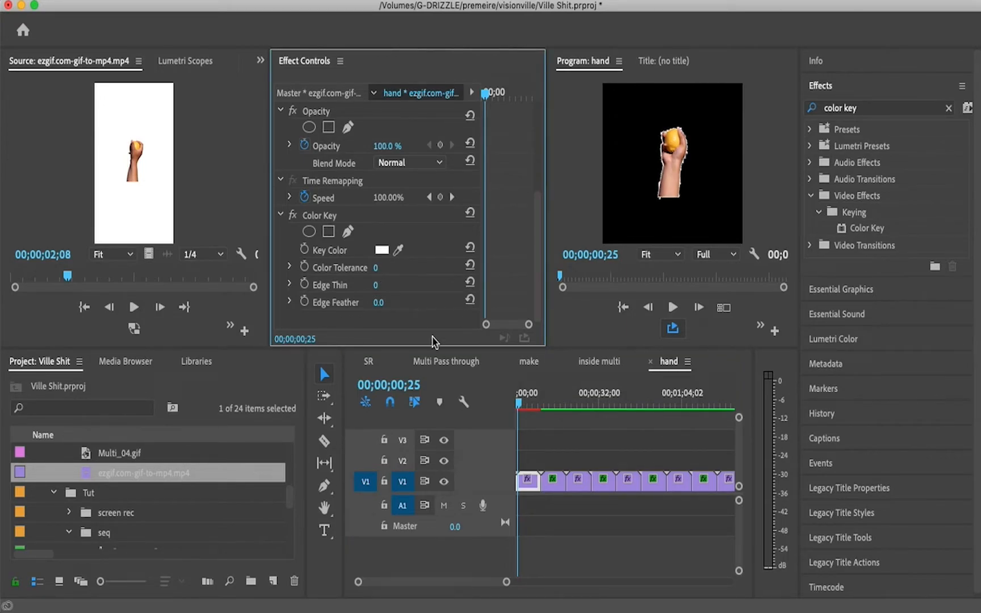
key("super+s")
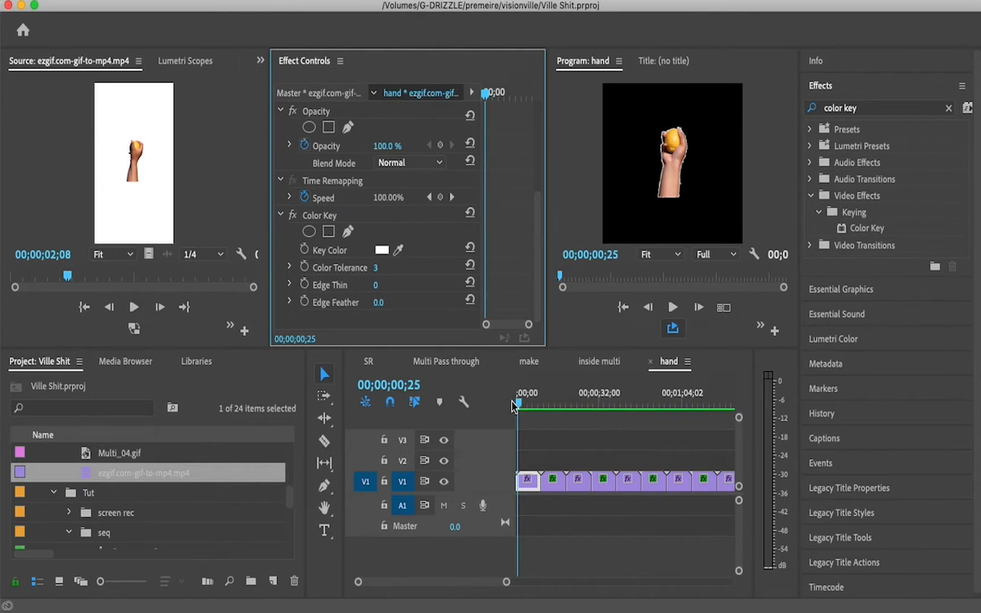
left_click_drag(373, 267, 390, 266)
key("space")
key("space")
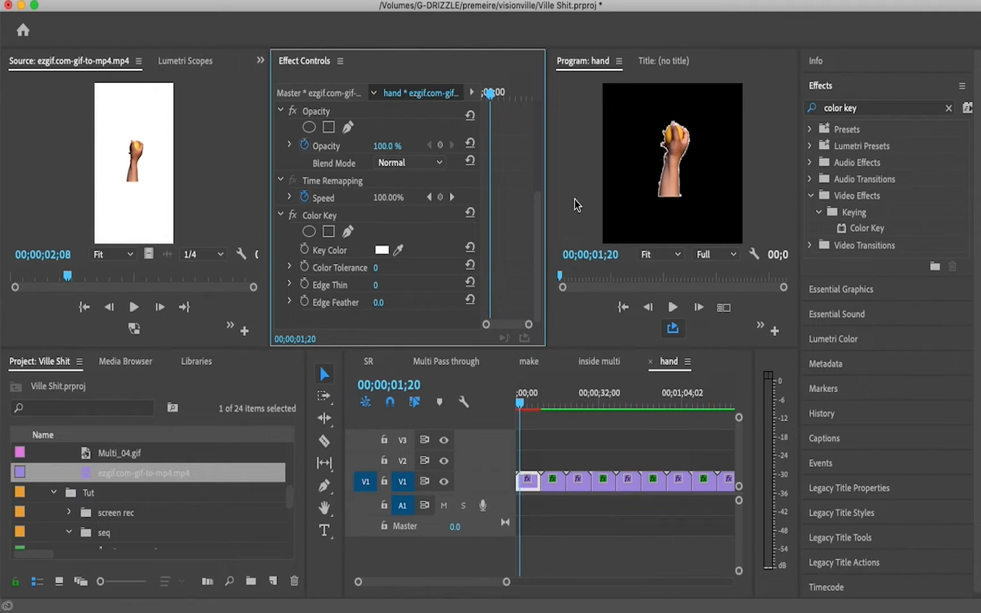
left_click_drag(376, 267, 385, 267)
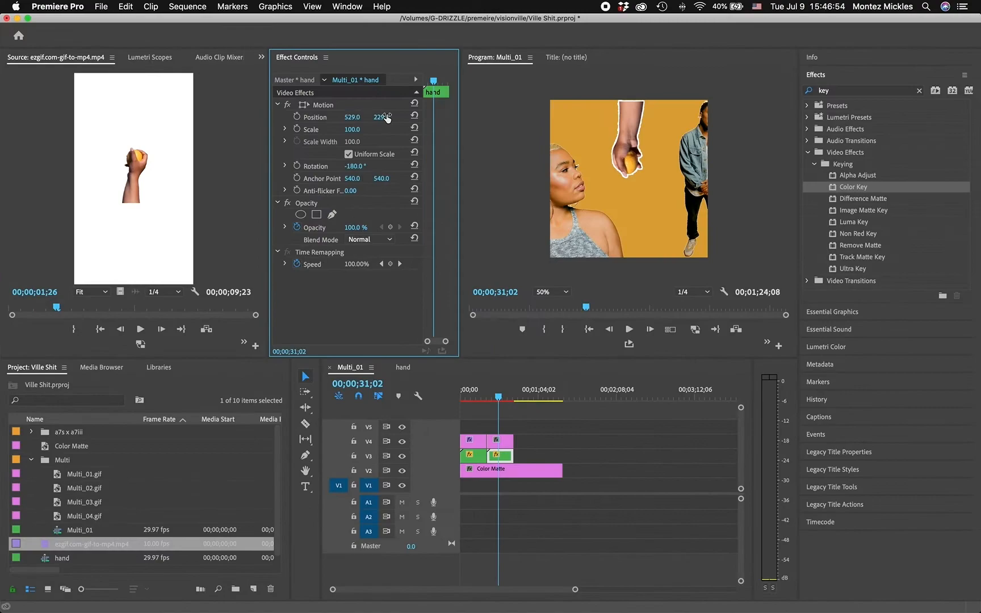
Set the upside-down hand clip's vertical position to 220 in the Multi_01 sequence and play back the earlier section
left_click_drag(386, 118, 386, 118)
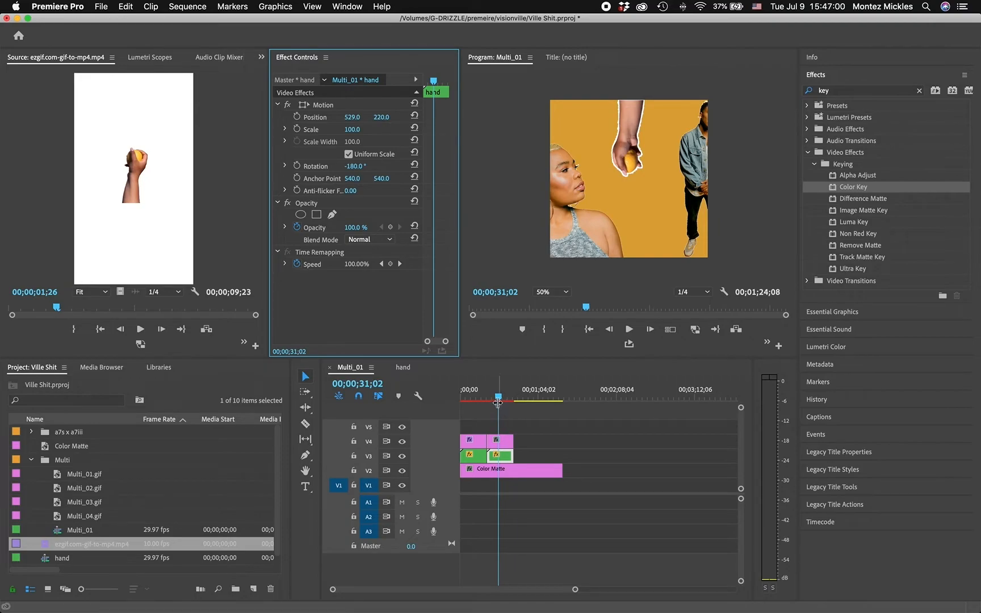
left_click_drag(498, 399, 474, 402)
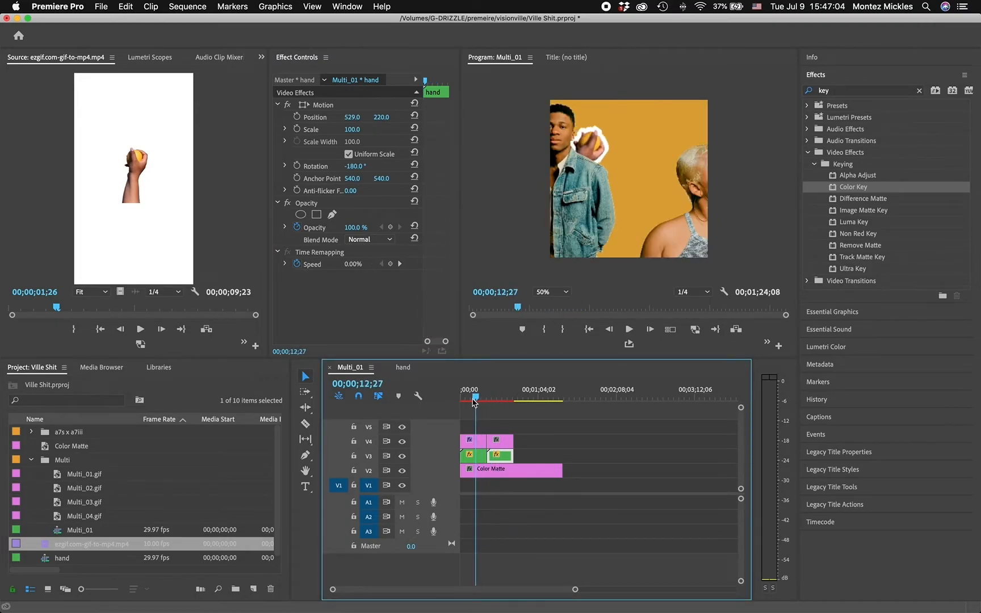
key("space")
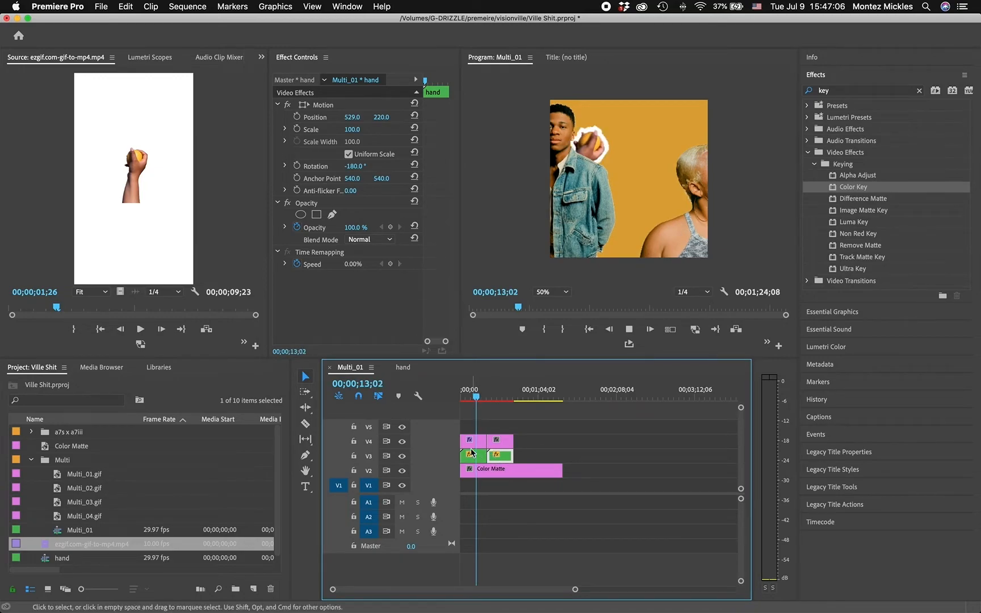
key("space")
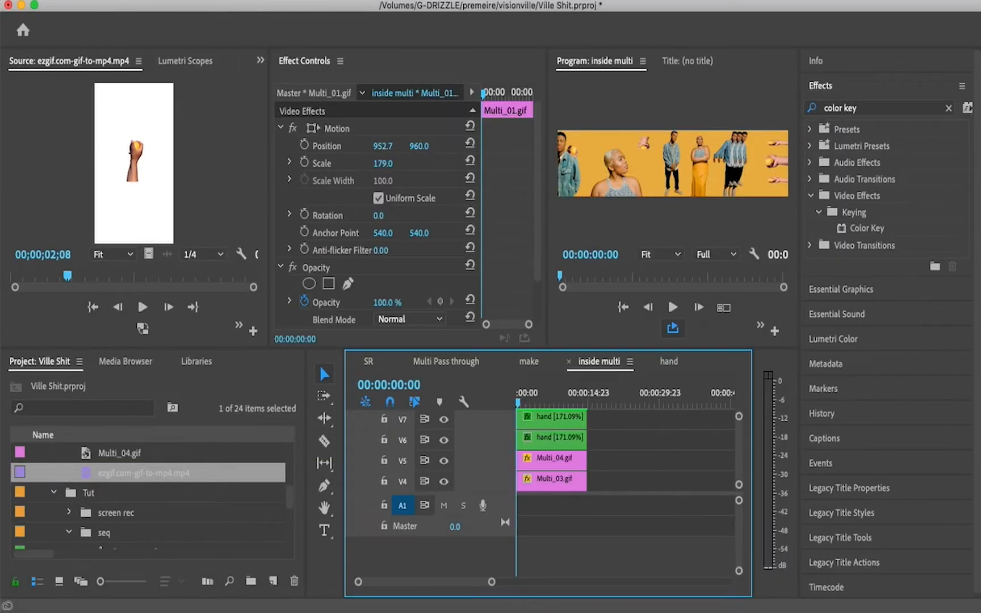
Check the frame size in the settings of the inside multi sequence
left_click(218, 1)
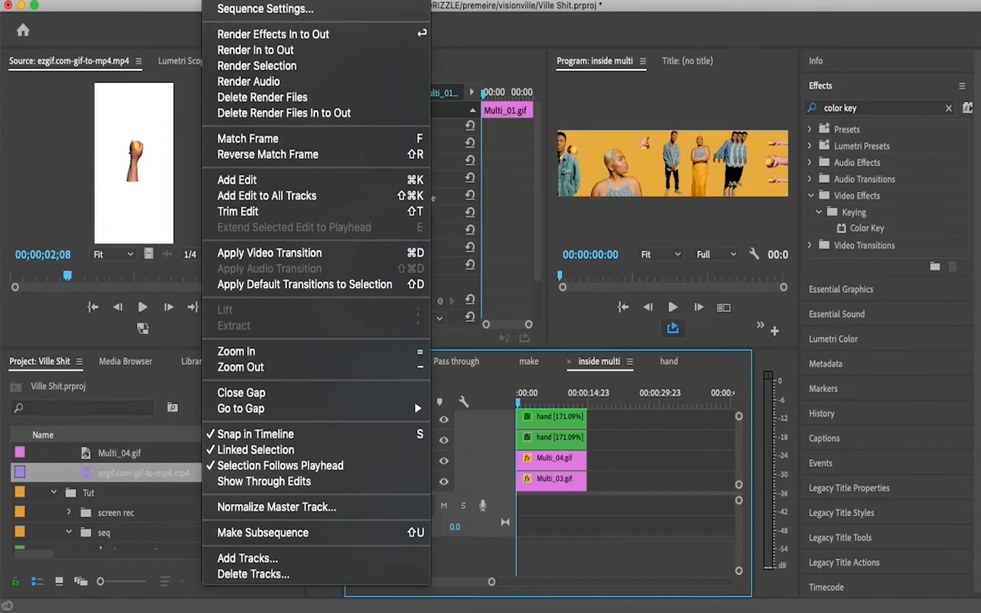
left_click(262, 9)
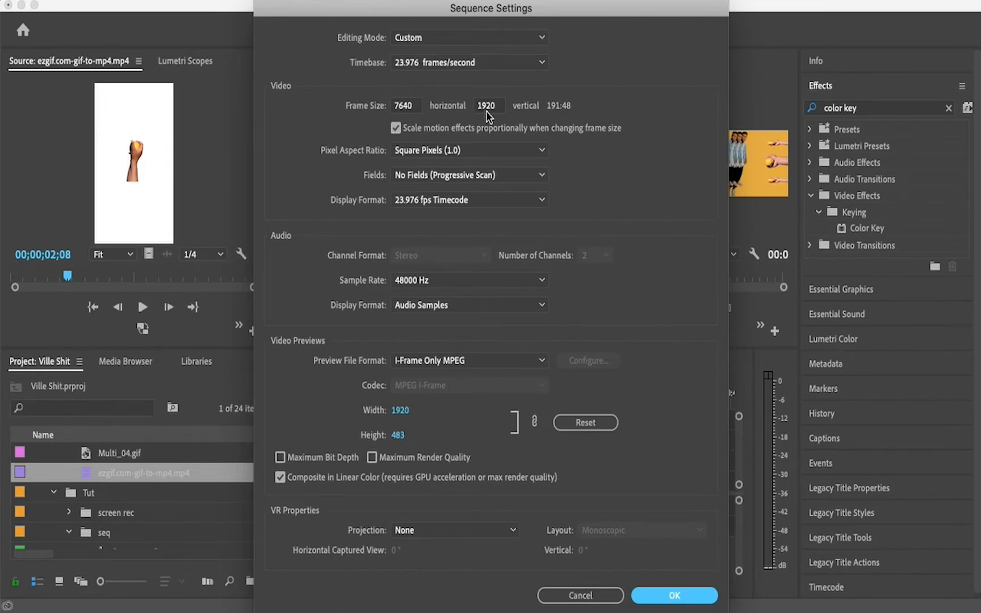
left_click(669, 596)
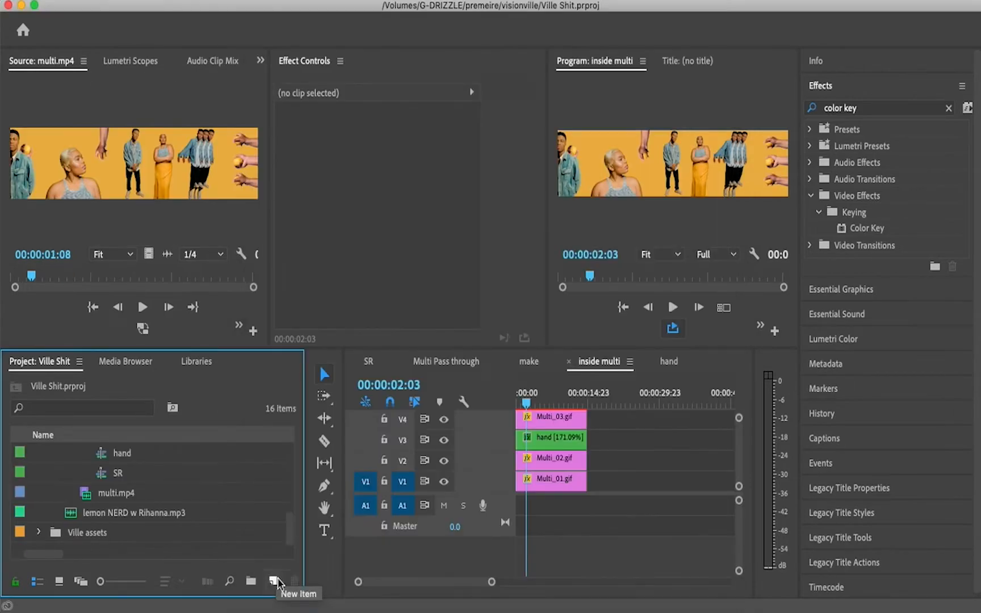
Create a new sequence from the custom IG Post preset and name it Invididual Multi Posts
left_click(278, 580)
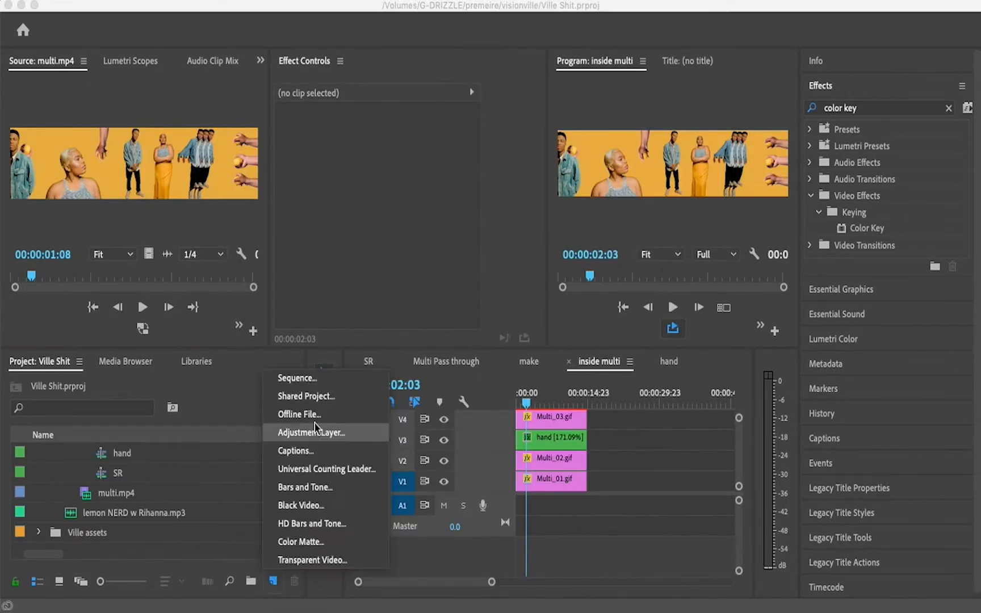
left_click(304, 385)
left_click(315, 398)
triple_click(347, 547)
type("Invi")
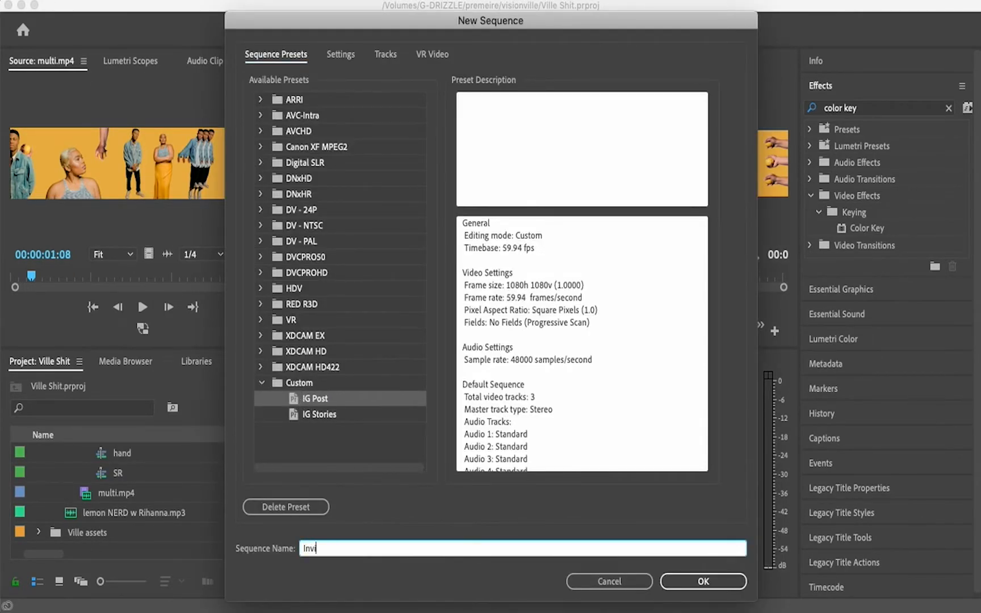
type("didual Multi Posts")
left_click(721, 579)
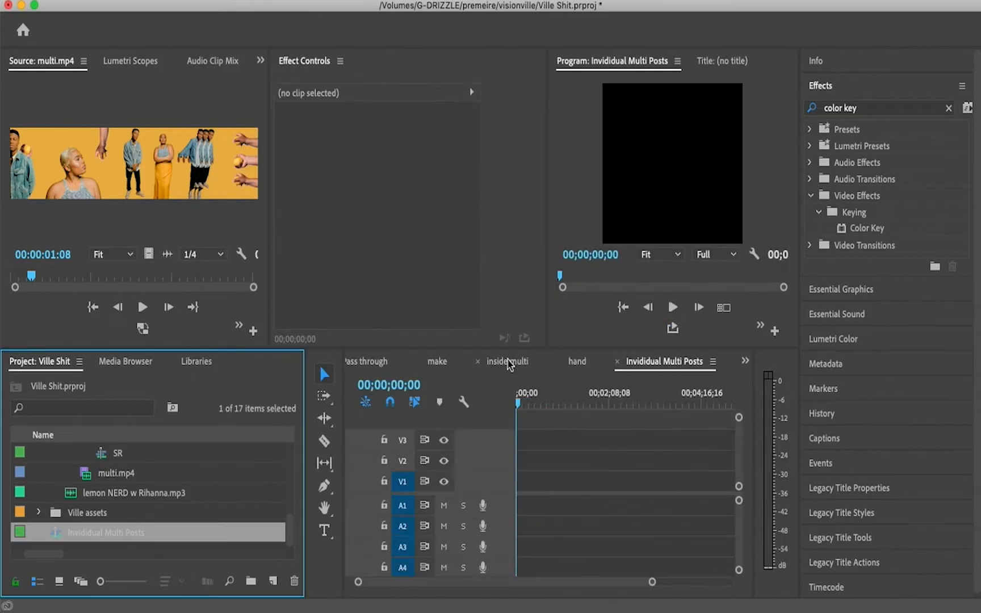
left_click(508, 362)
left_click_drag(569, 480, 530, 472)
left_click(521, 481)
left_click_drag(386, 164, 549, 442)
left_click(386, 164)
type("100")
key("Return")
left_click(549, 442)
Play back the inside multi sequence, and copy its Multi_02 clip and hand clip into the Invididual Multi Posts sequence
left_click(508, 361)
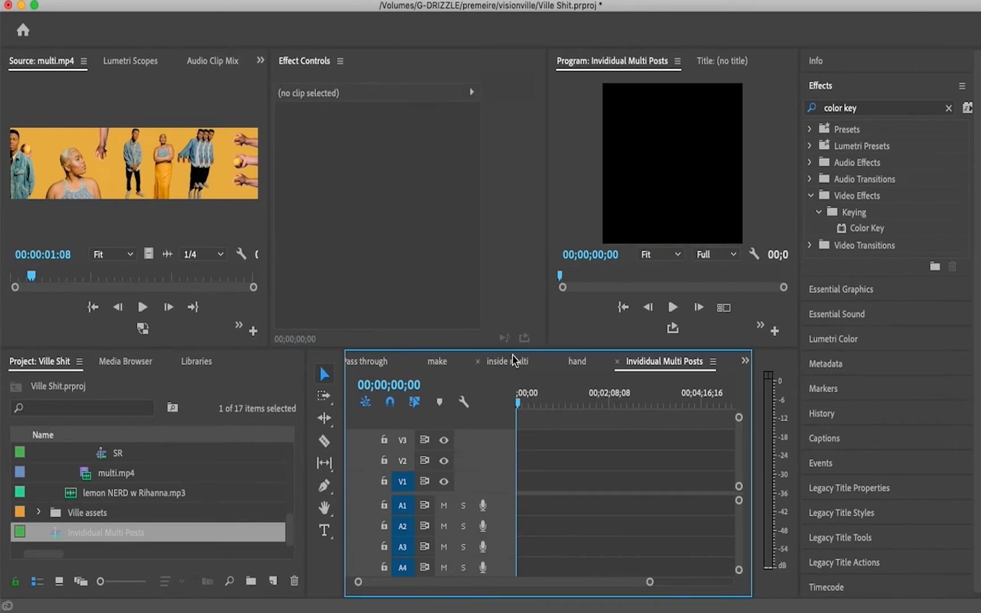
key("space")
key("space")
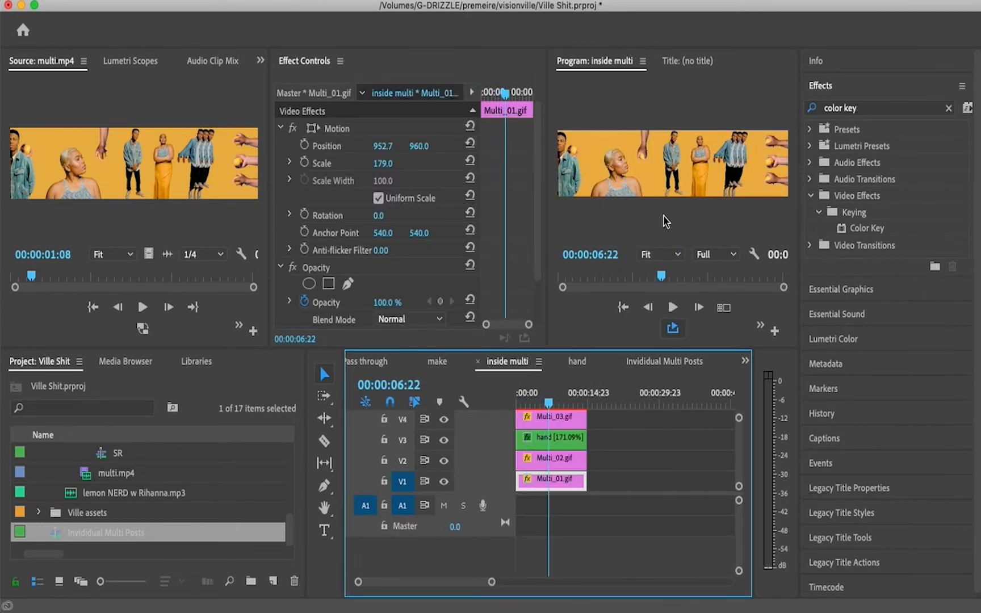
key("=")
left_click(596, 458)
left_click(443, 460)
left_click(444, 460)
left_click_drag(585, 458, 528, 464)
left_click(599, 347)
Scale the Multi_02 and hand clips to 100, set the hand's horizontal position to 555.5, and play back the result
left_click(521, 481)
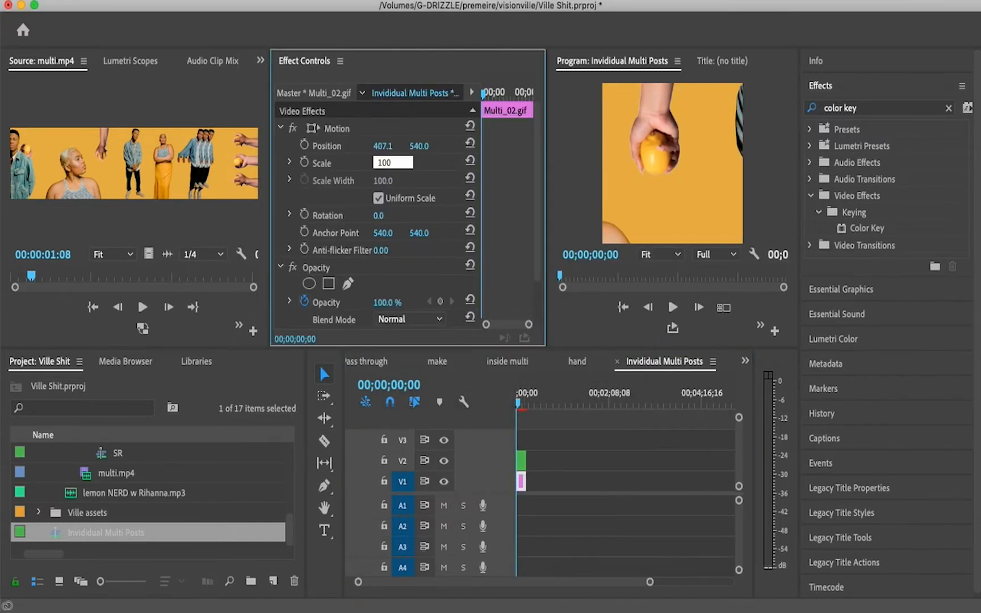
left_click(520, 461)
key("space")
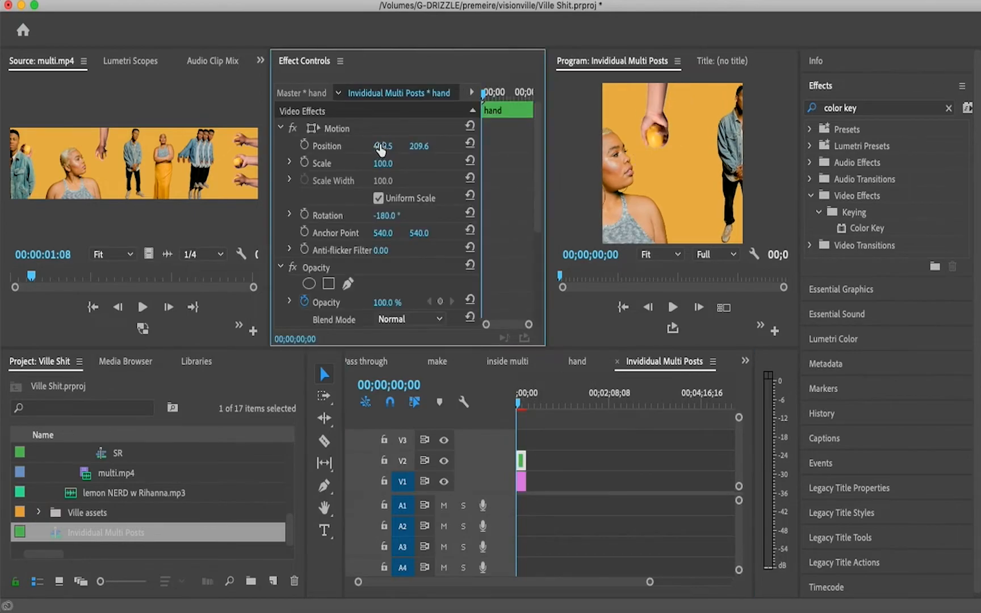
key("space")
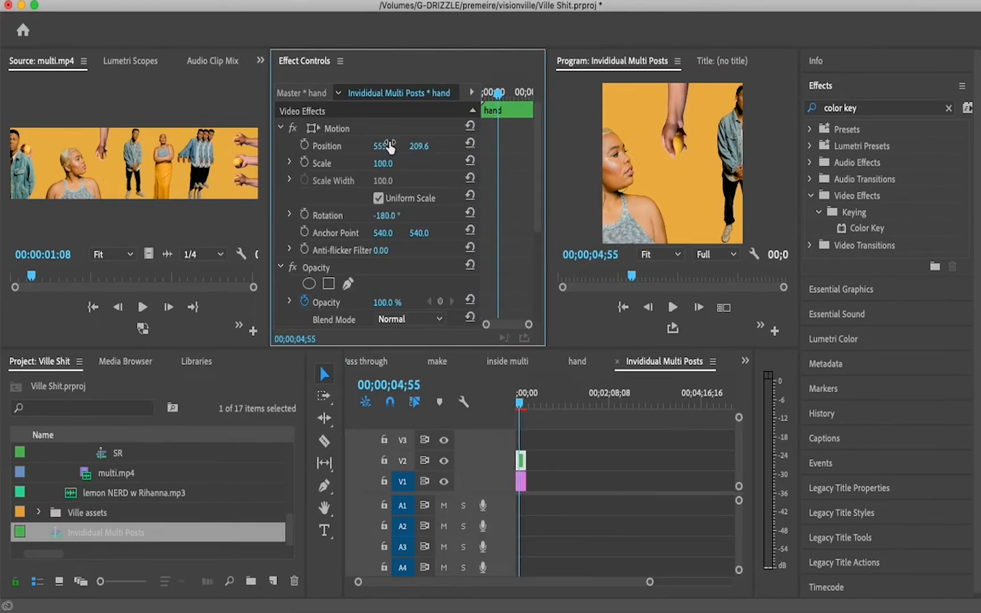
left_click(517, 405)
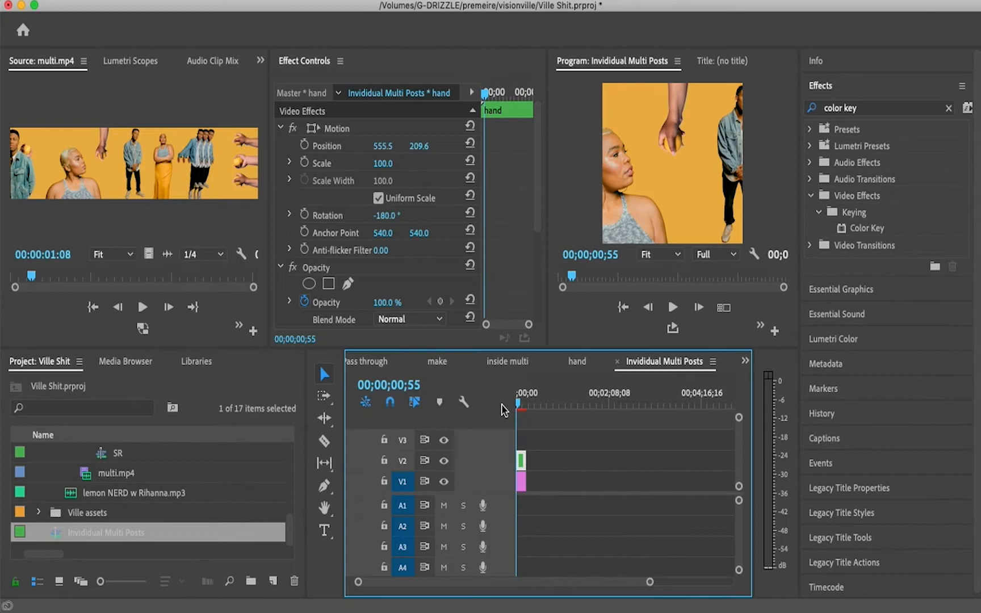
Export the Invididual Multi Posts sequence as an H.264 video named Multi 2
key("super+m")
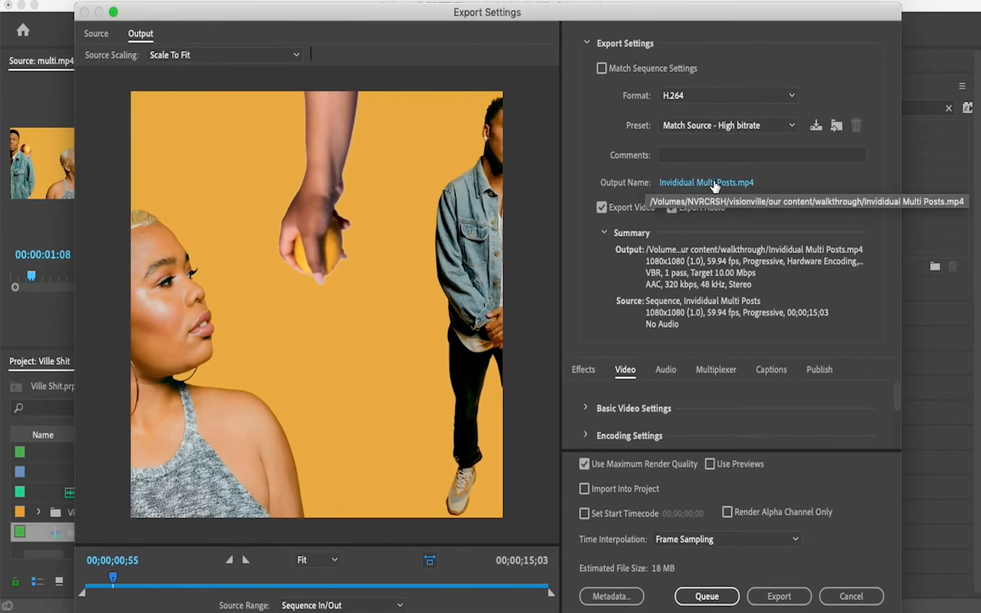
left_click(714, 186)
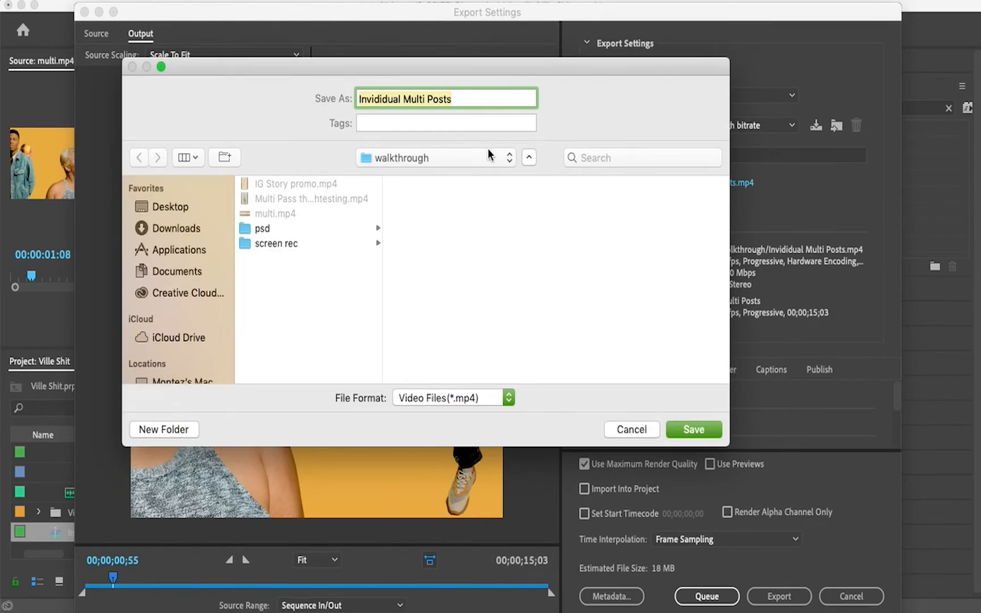
type("Multi 2")
left_click(691, 436)
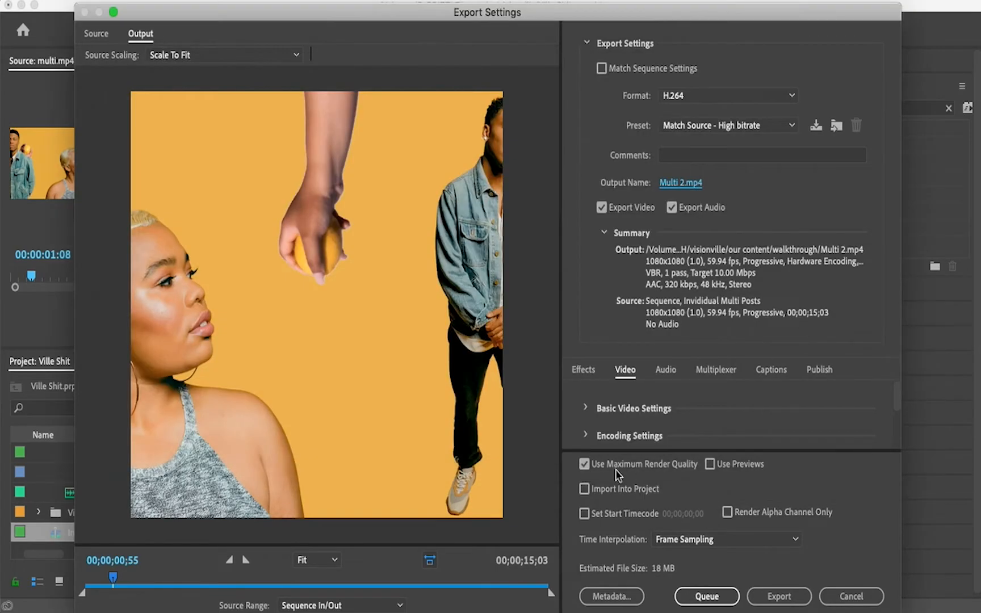
left_click(779, 596)
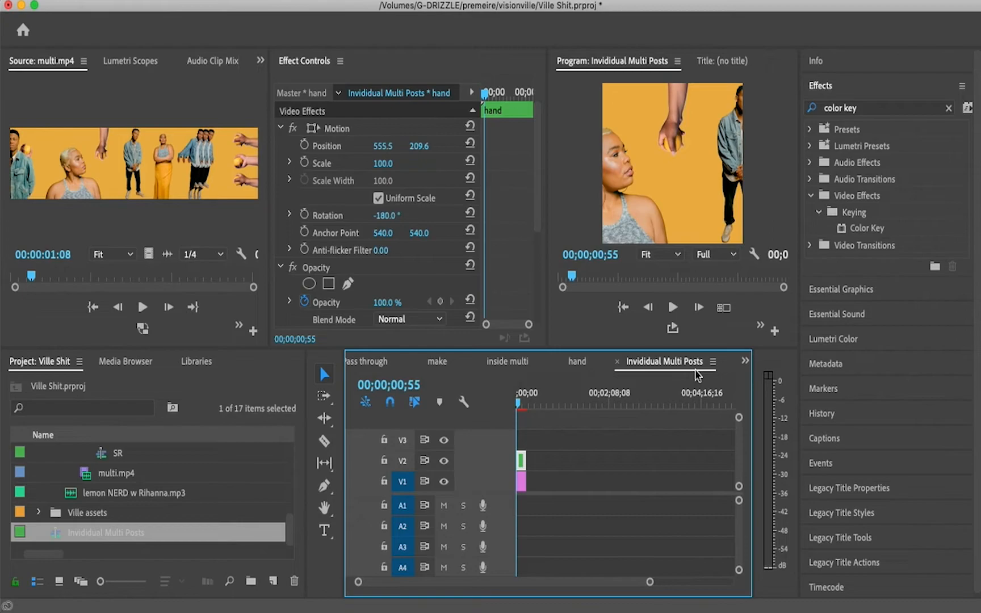
Delete the second slice's image and hand clips from the Invididual Multi Posts sequence
left_click(508, 362)
left_click(666, 362)
left_click_drag(546, 489, 505, 426)
key("Delete")
Copy the fourth slice's image and hand clips from inside multi to the start of the Invididual Multi Posts sequence
left_click(508, 361)
left_click(635, 480)
scroll(662, 465, "up", 3)
left_click_drag(674, 466, 613, 423)
key("super+c")
left_click(664, 362)
key("super+v")
left_click_drag(528, 477, 525, 476)
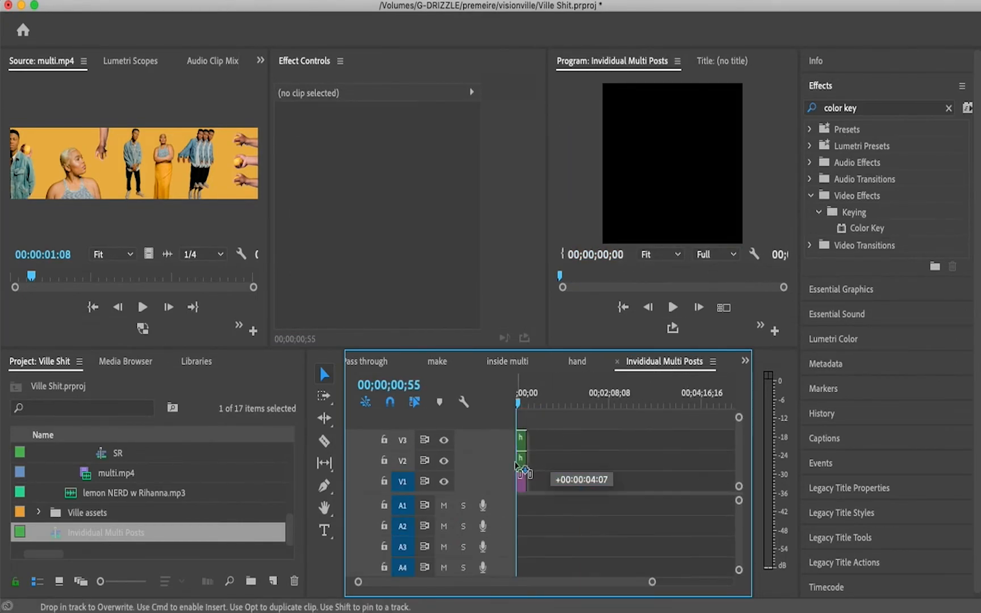
Set the Multi_04 clip's scale to 100 and horizontal position to 535.5, and fit the top hand clip to the frame
left_click(521, 481)
left_click_drag(383, 237, 369, 237)
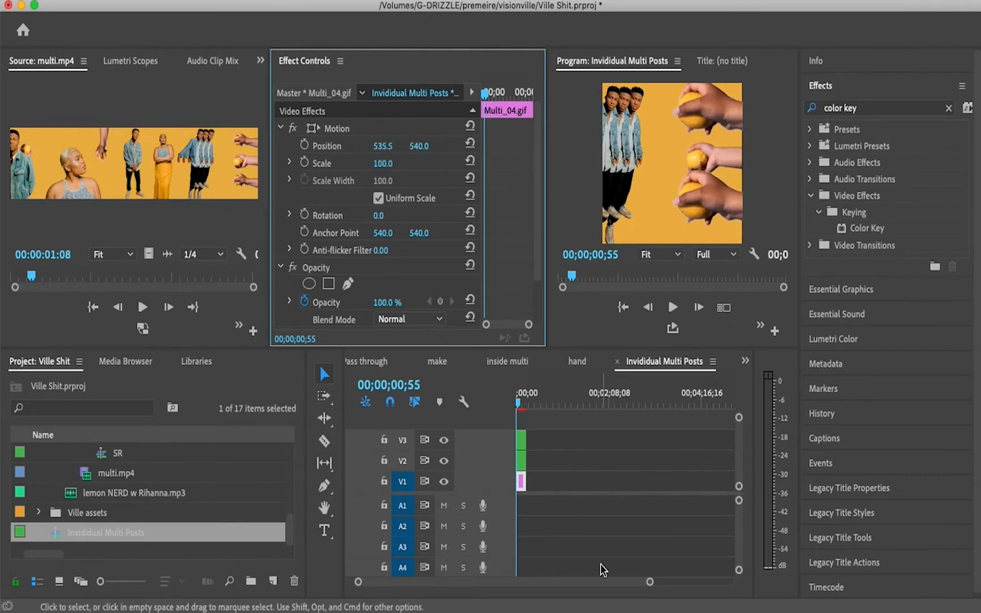
left_click(521, 439)
key("super+s")
left_click_drag(383, 164, 352, 146)
left_click(523, 404)
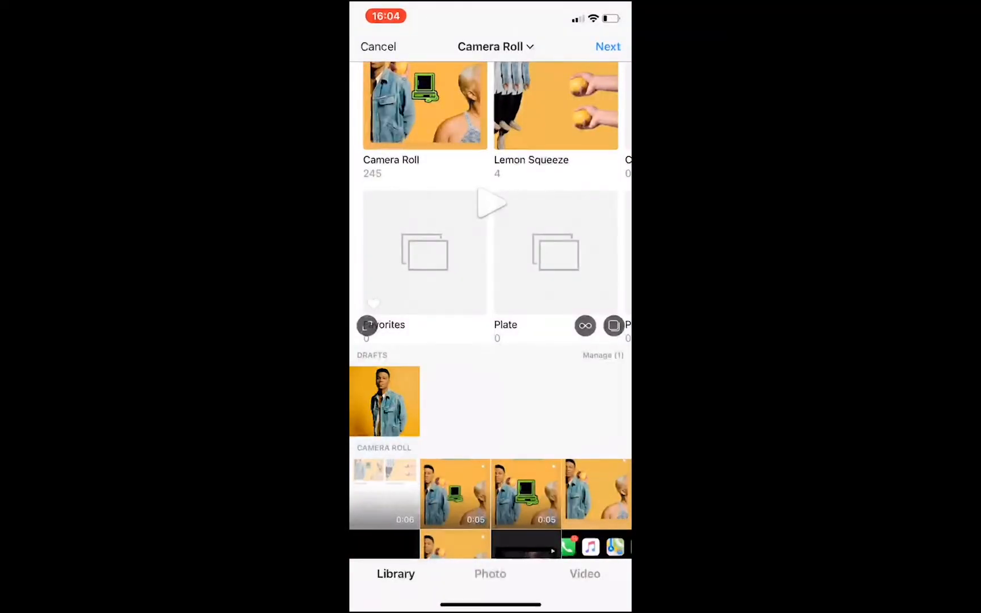
Switch to Instagram's new post library, choose the Lemon Squeeze album, and enable selecting multiple items
scroll(439, 398, "down", 3)
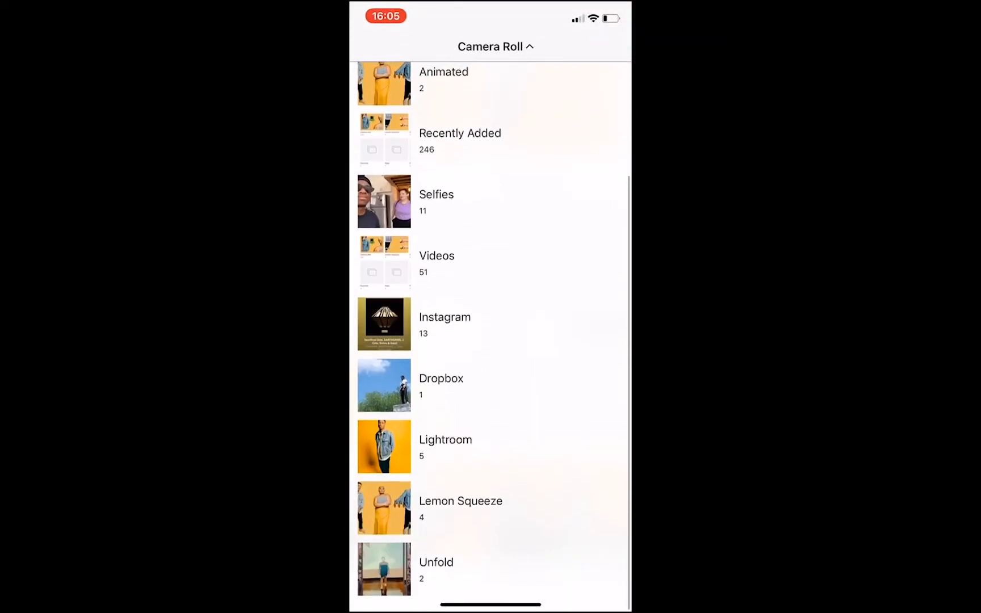
left_click(439, 516)
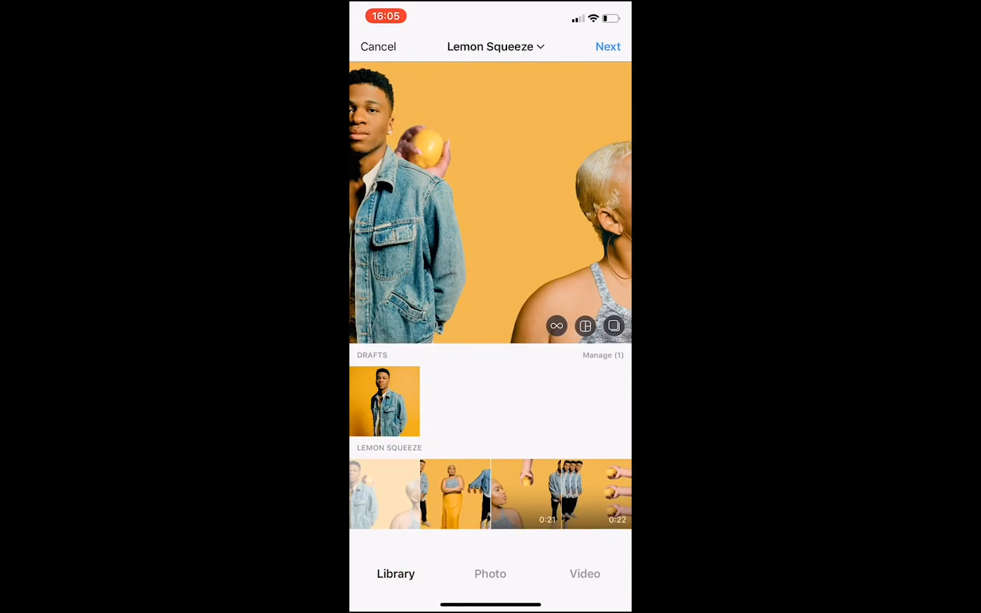
left_click(612, 325)
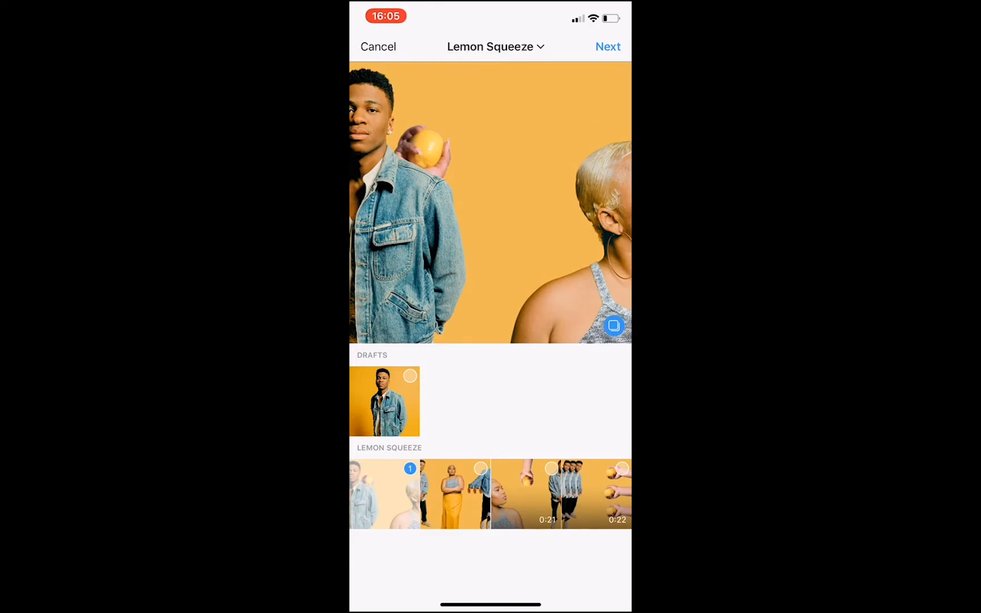
Add the single-hand video second, the yellow-skirt image third and the three-hands video fourth, and continue unfiltered to the new post details
left_click(526, 493)
left_click(455, 494)
left_click(596, 493)
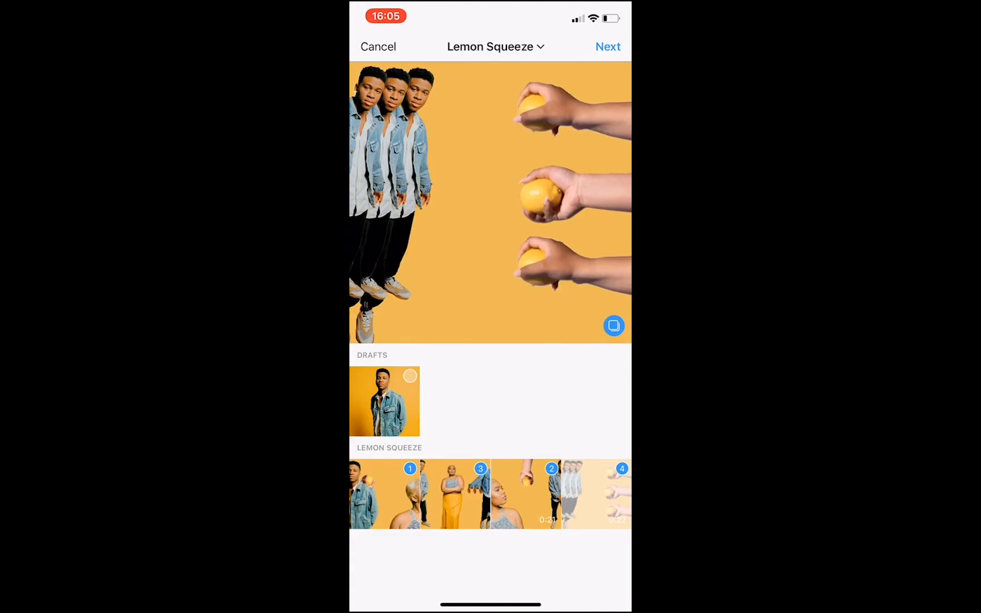
left_click(608, 47)
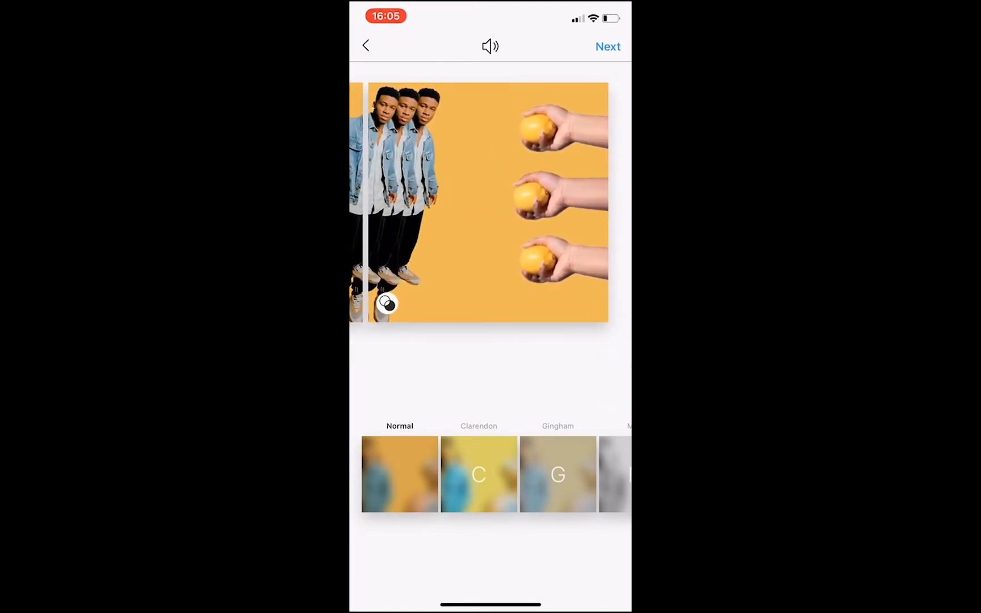
left_click(607, 47)
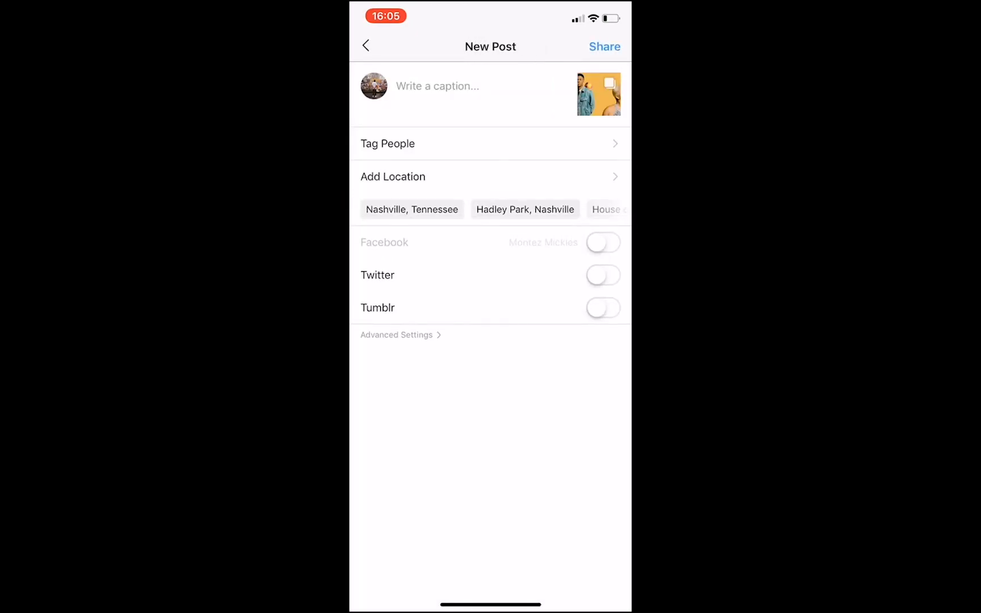